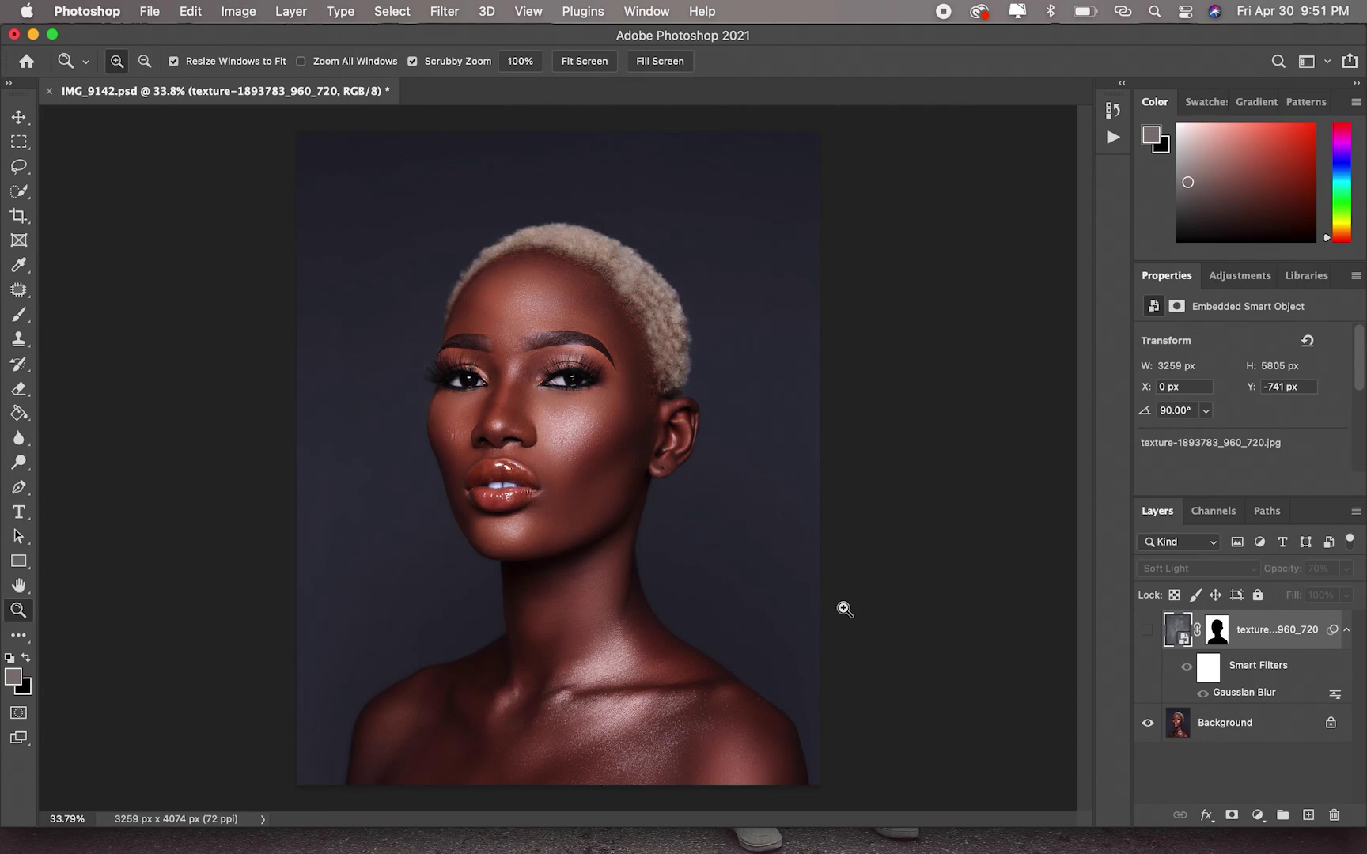
Preview the old texture layer, then delete it and confirm, leaving only the Background.
click(1148, 632)
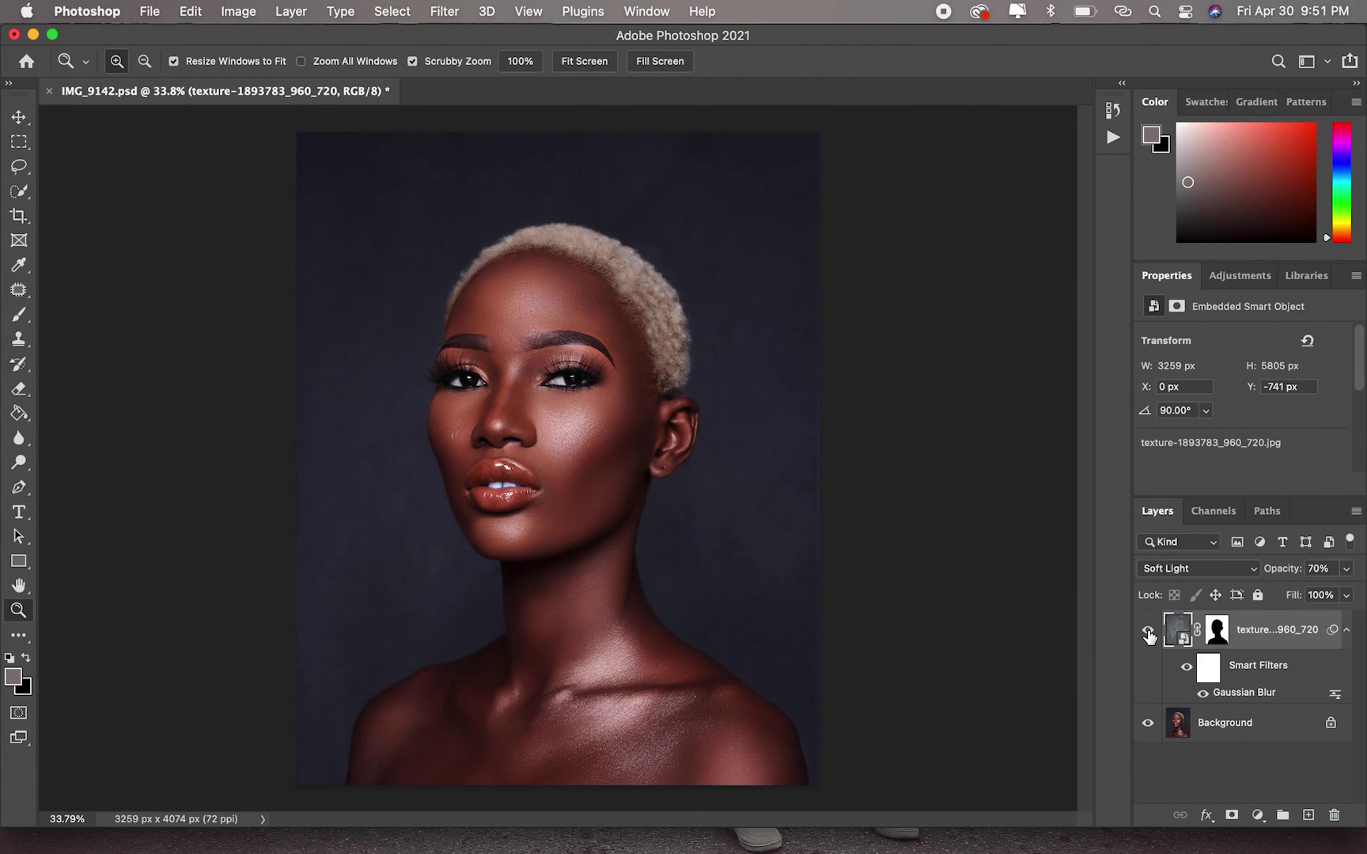
click(1148, 632)
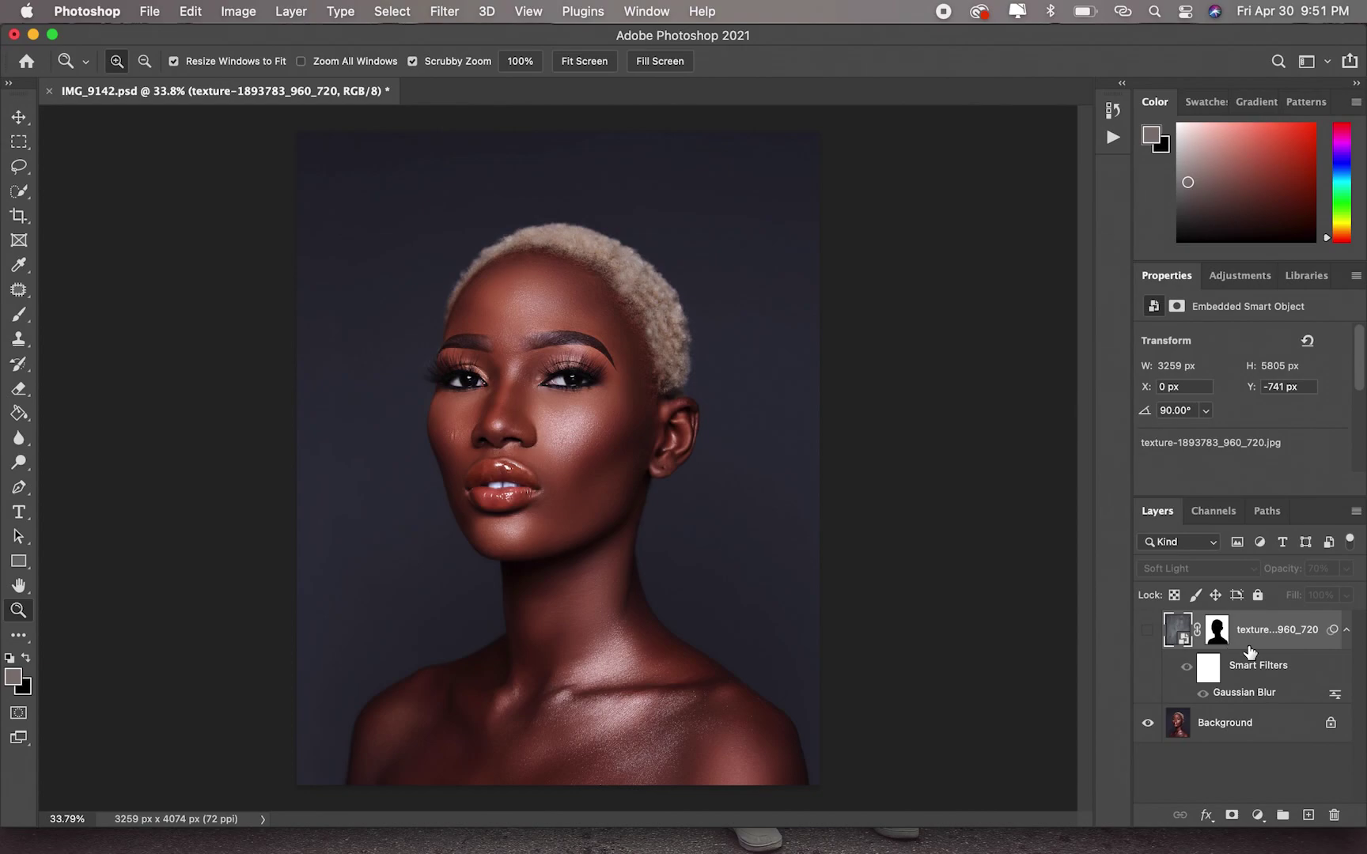
click(1337, 818)
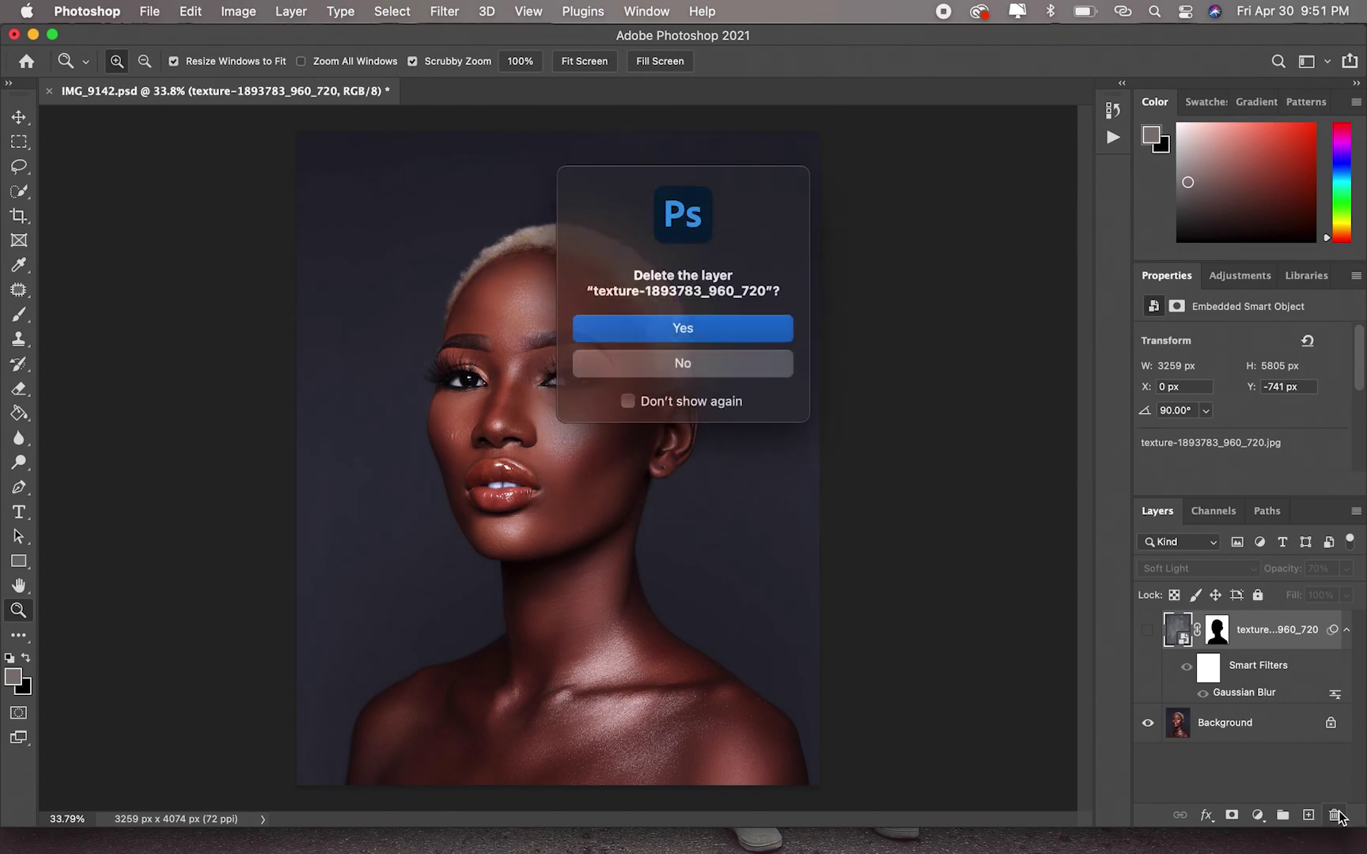
click(751, 328)
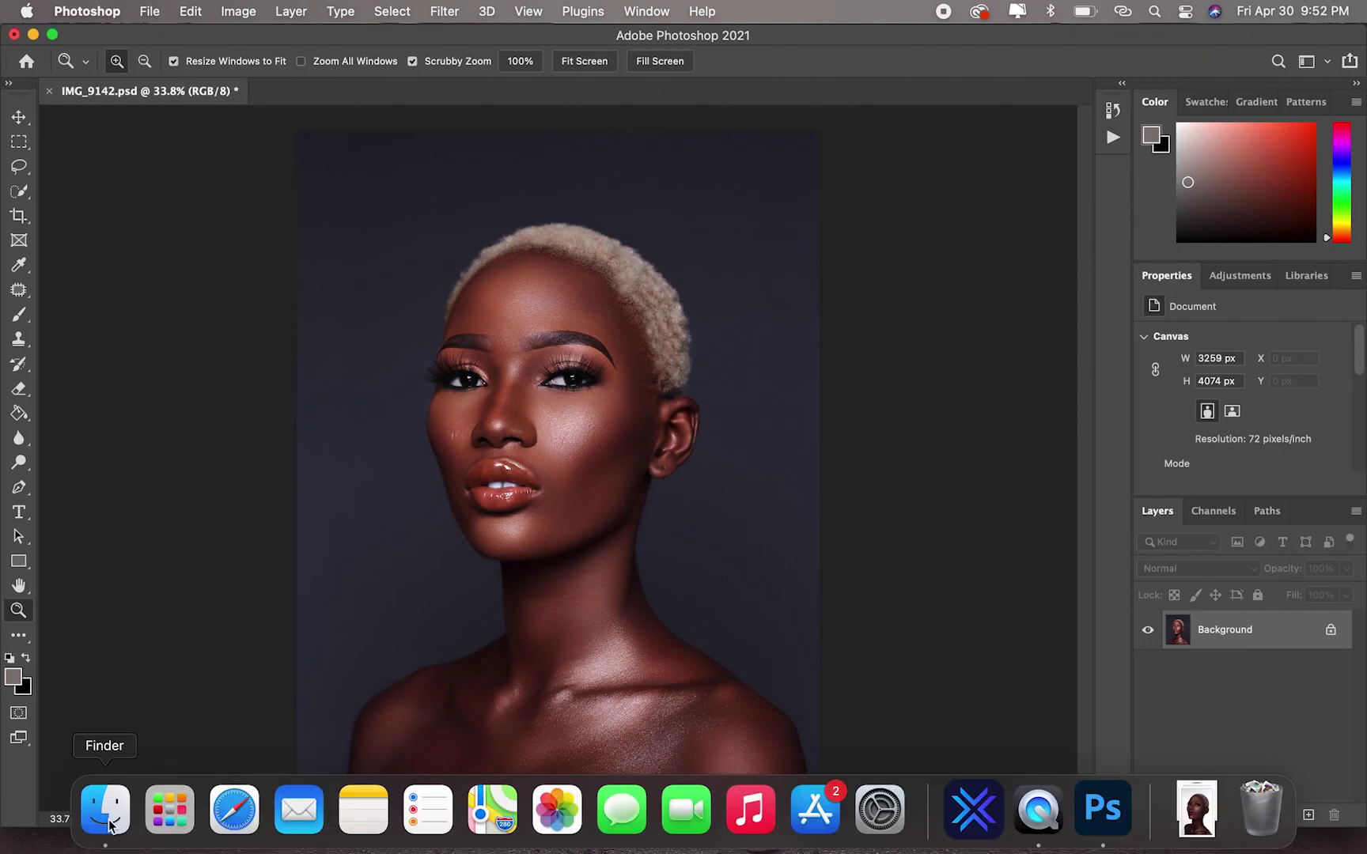
Drag texture-1893783_960_720.jpg from Finder's untitled folder 2 onto the Photoshop canvas.
click(104, 807)
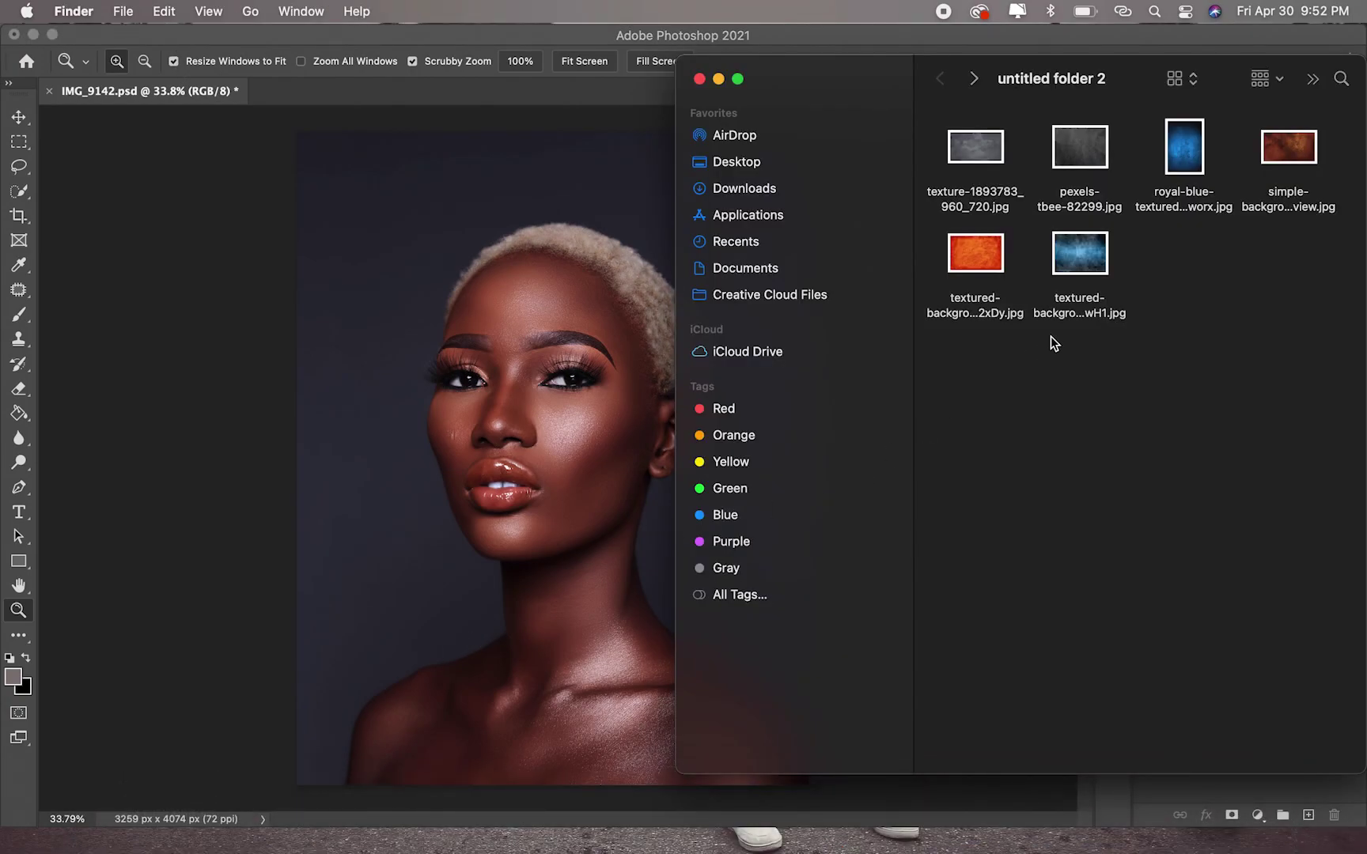
click(982, 150)
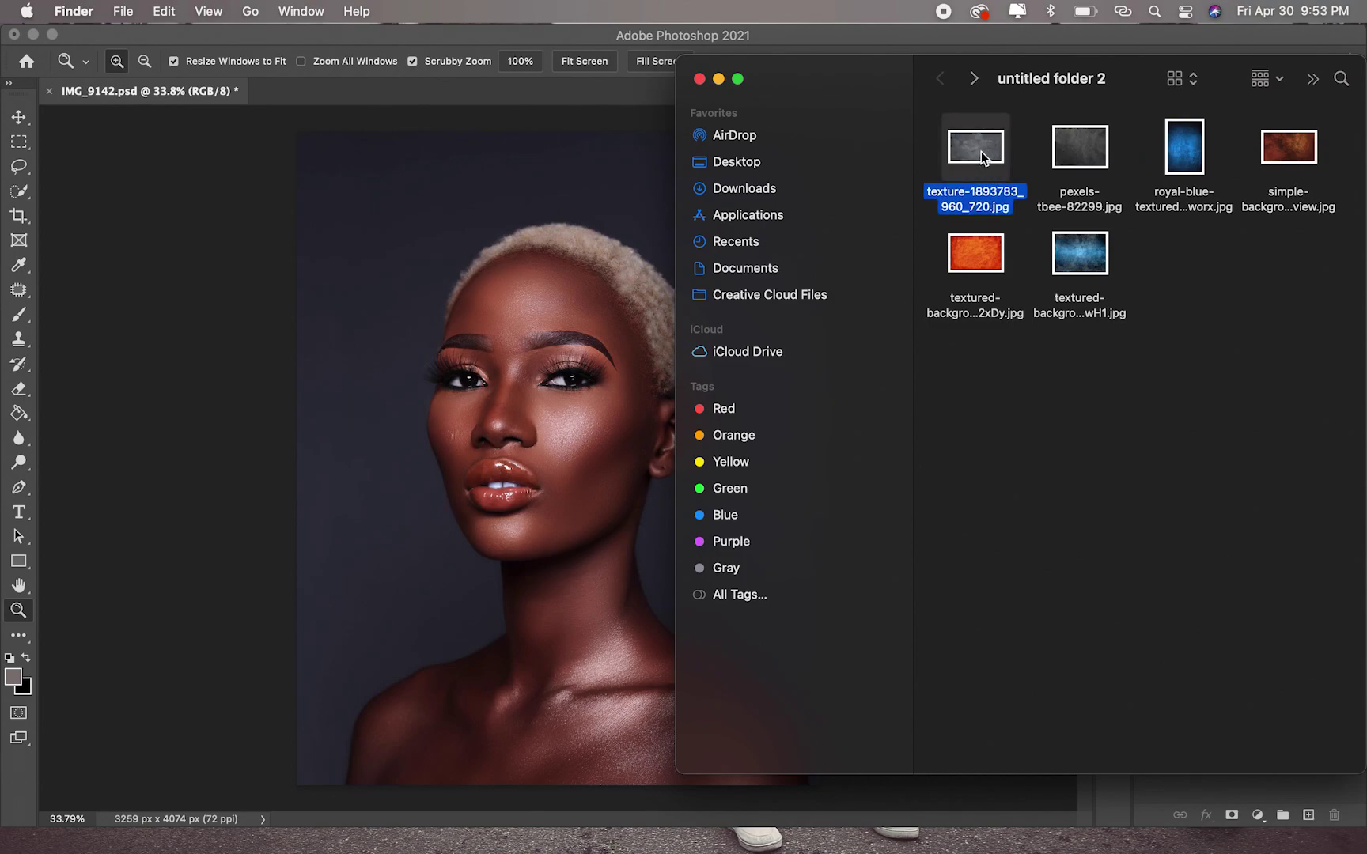
drag(981, 150, 556, 434)
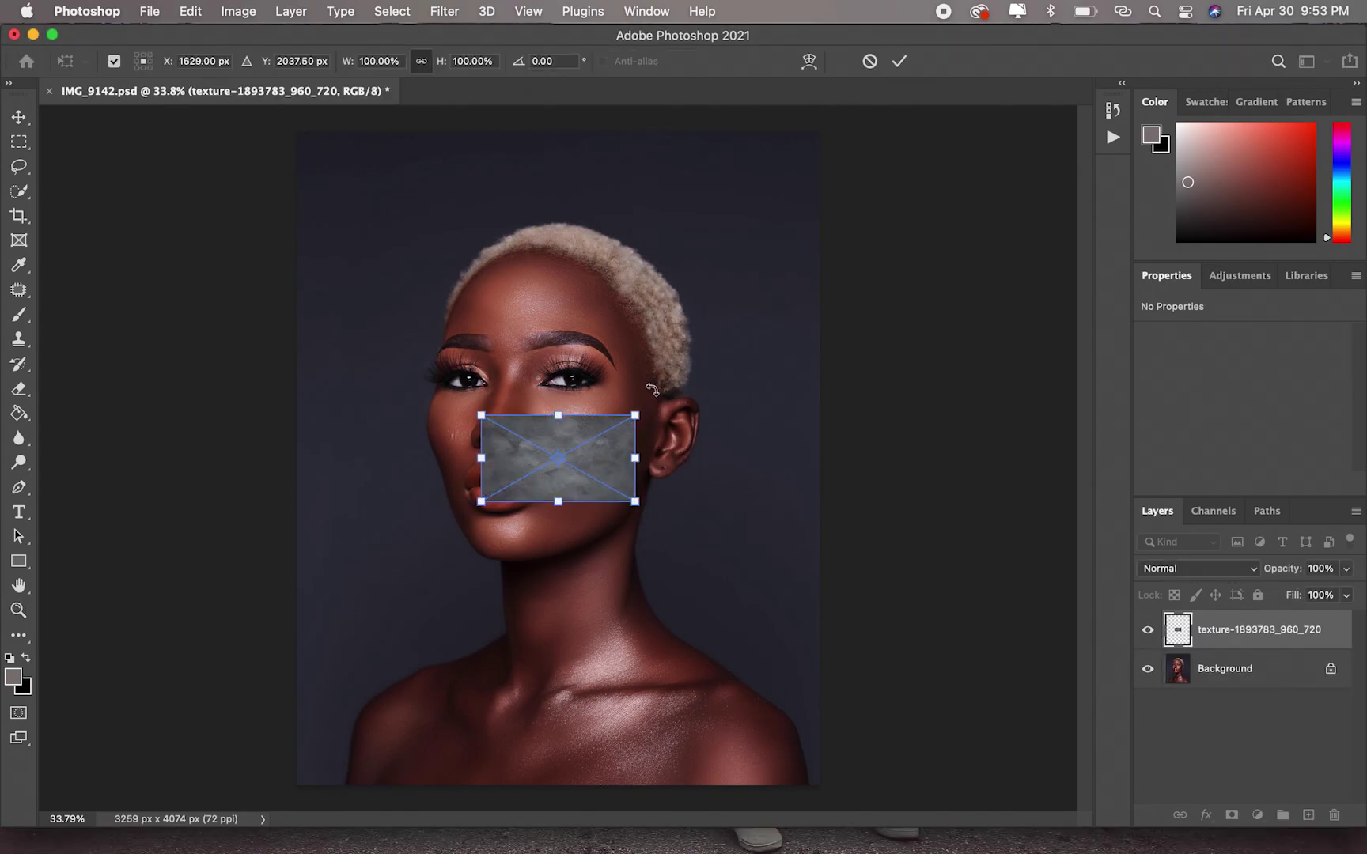
Rotate the placed stone texture to 90°, scale it over the whole canvas, and commit.
drag(651, 388, 656, 575)
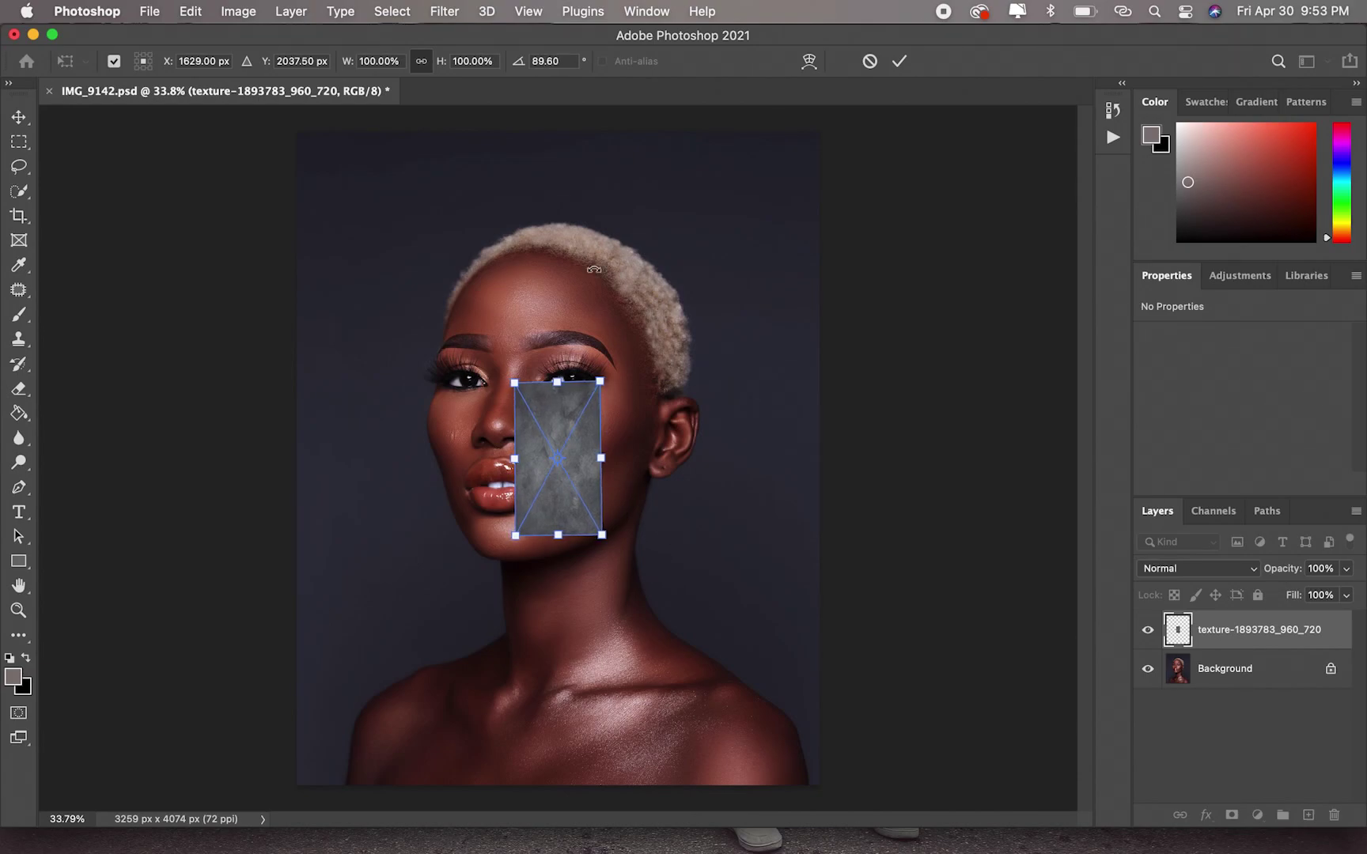
click(545, 58)
text(90)
drag(601, 458, 818, 458)
drag(515, 458, 292, 482)
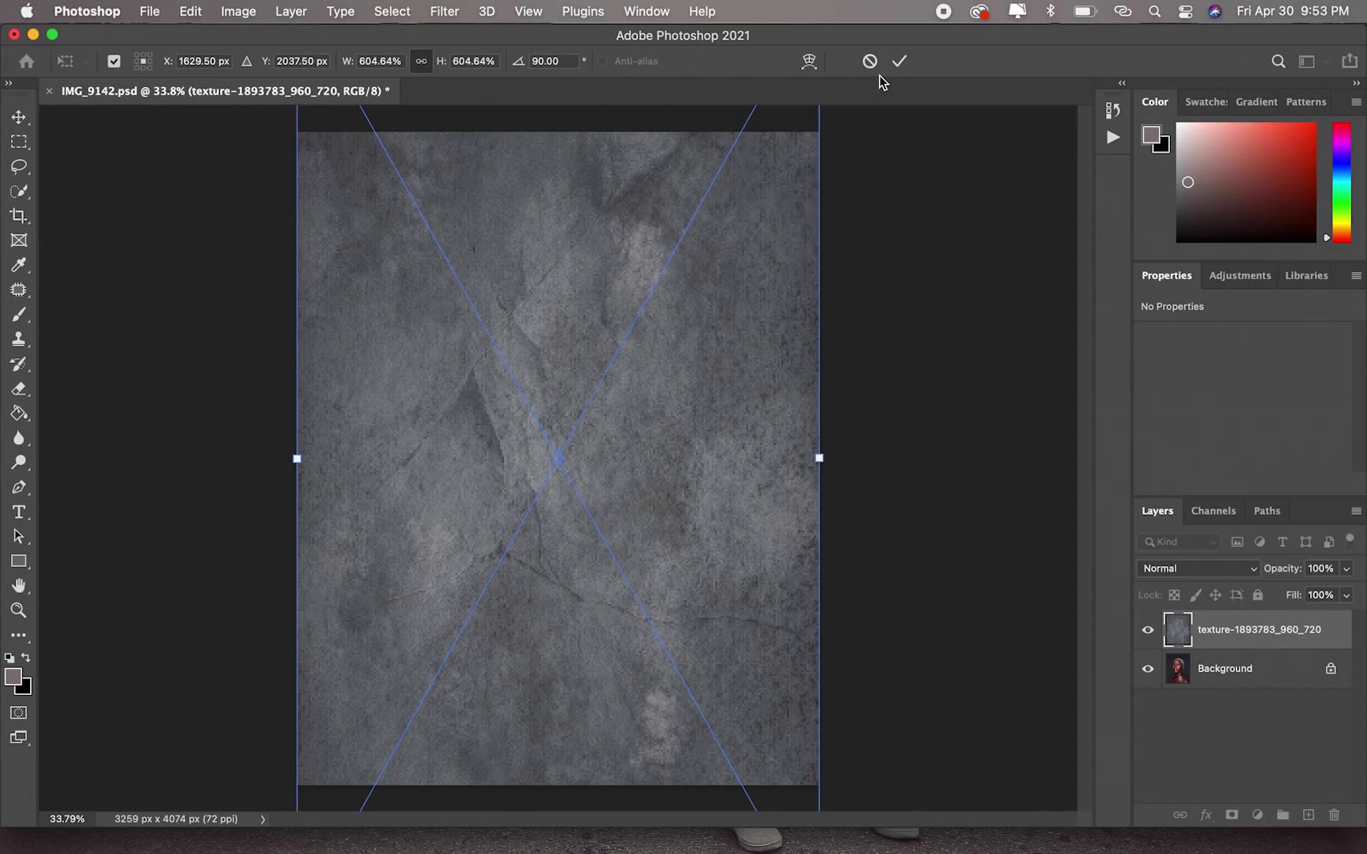
click(901, 62)
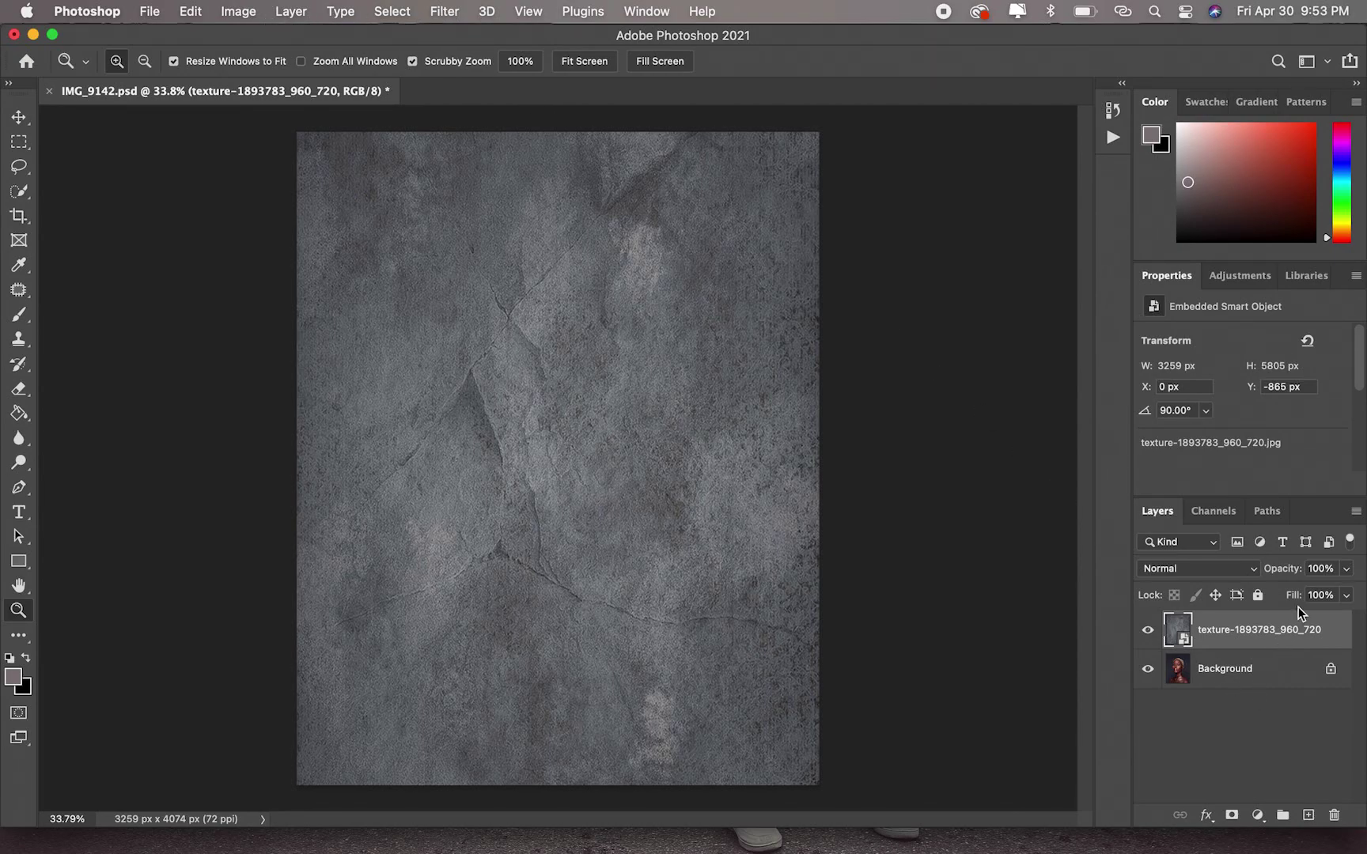
click(1248, 571)
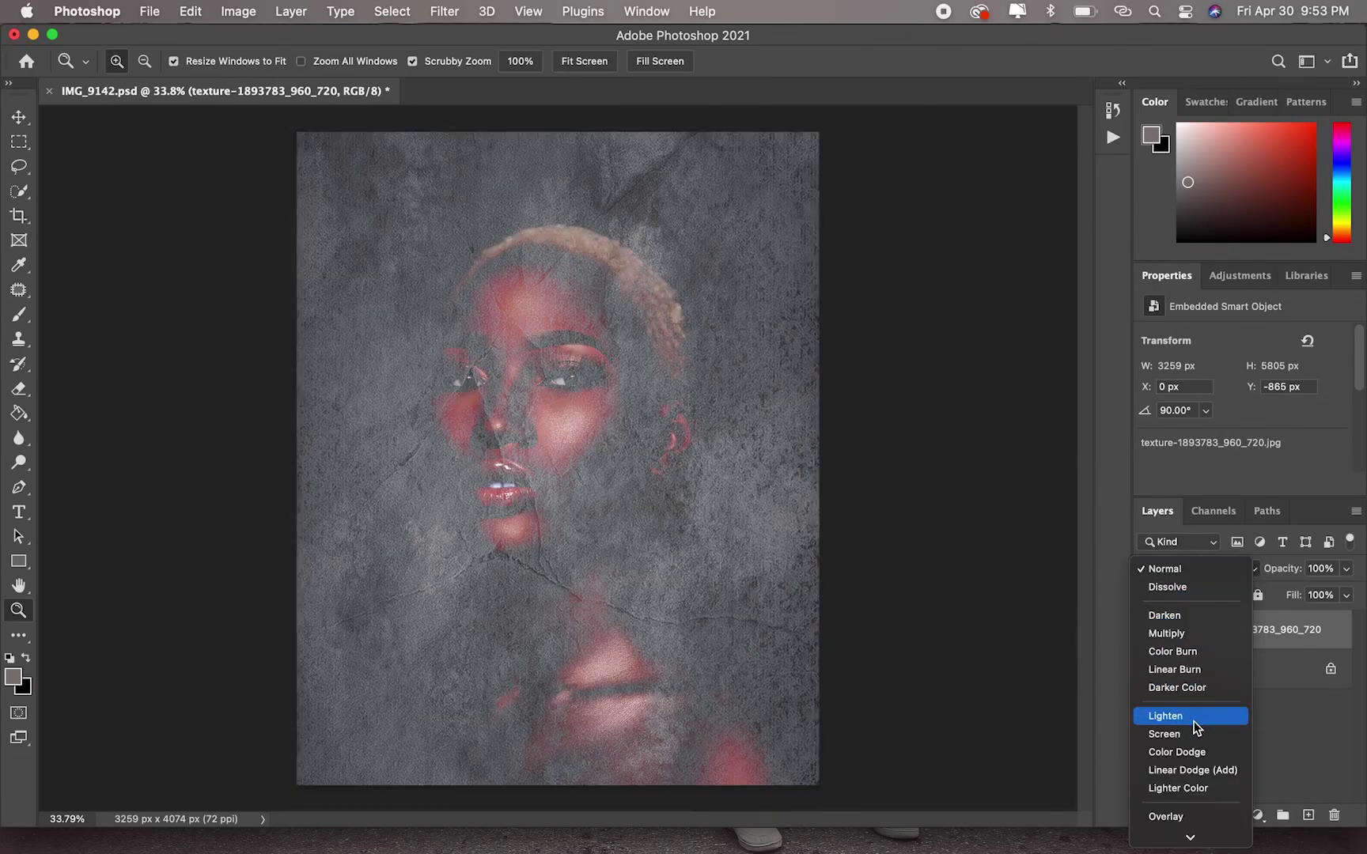
Set the stone texture layer's blend mode to Soft Light.
scroll(1189, 765, down, 5)
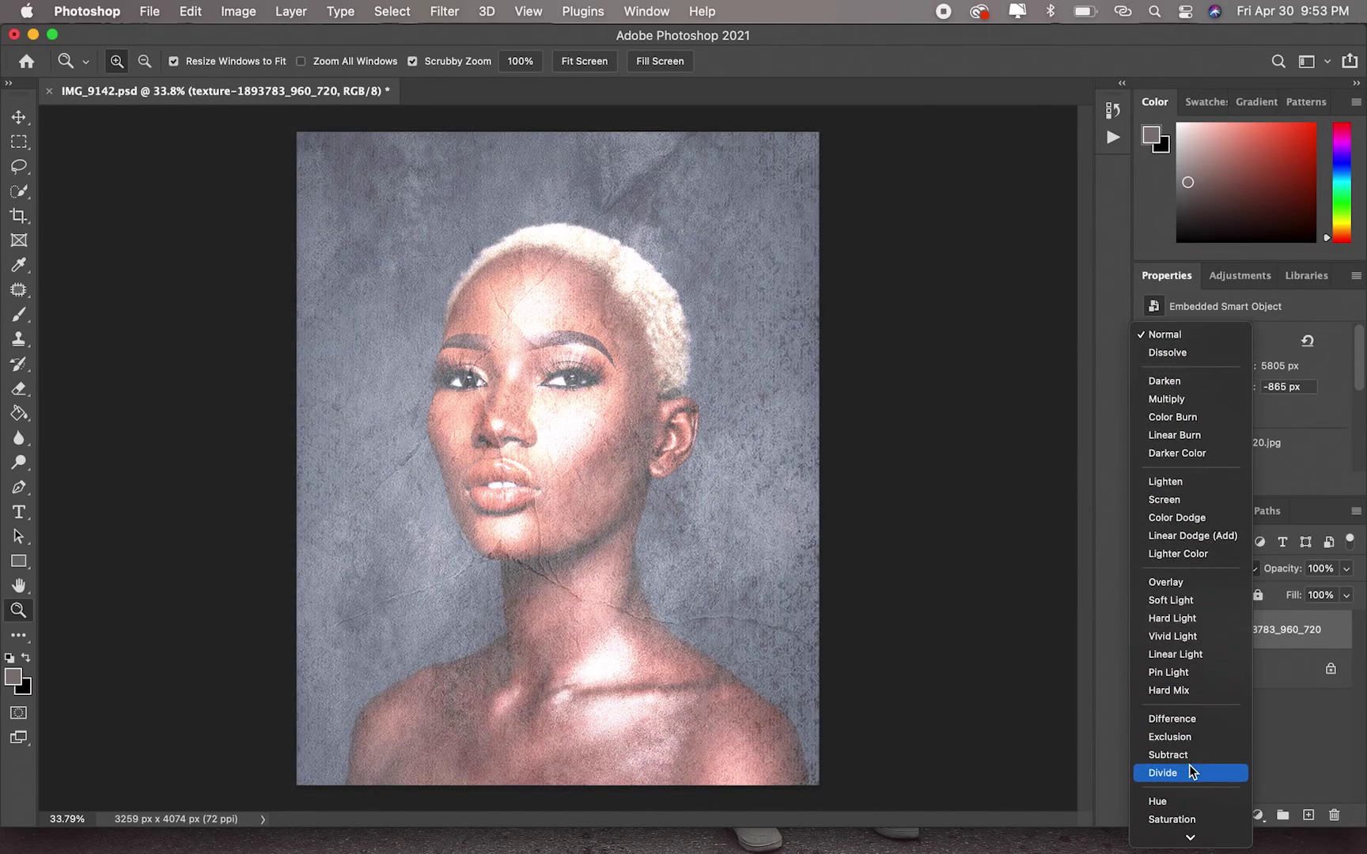
click(1189, 581)
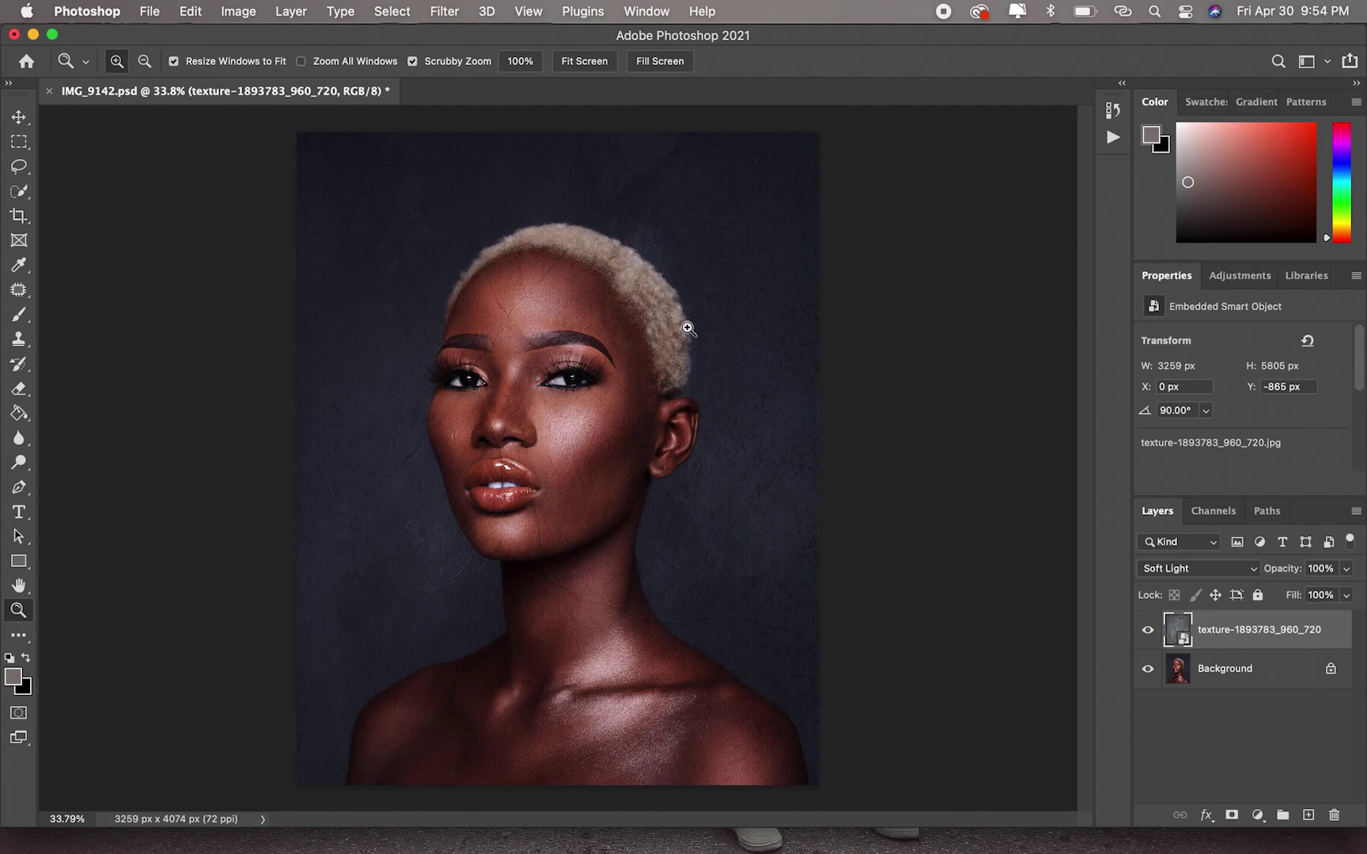
Apply a Gaussian Blur of about 20.4 pixels radius to the texture layer.
click(448, 12)
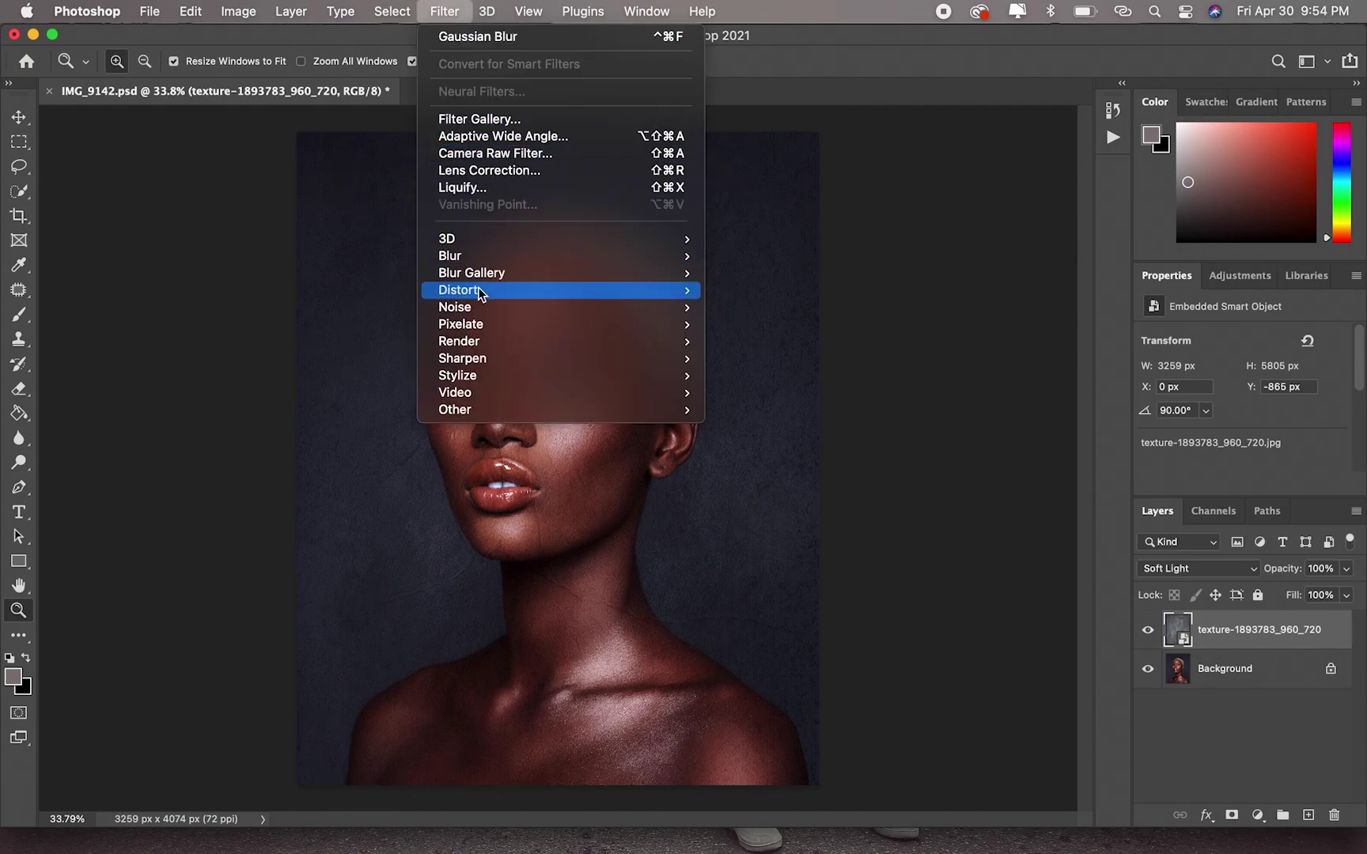
mouse_move(571, 258)
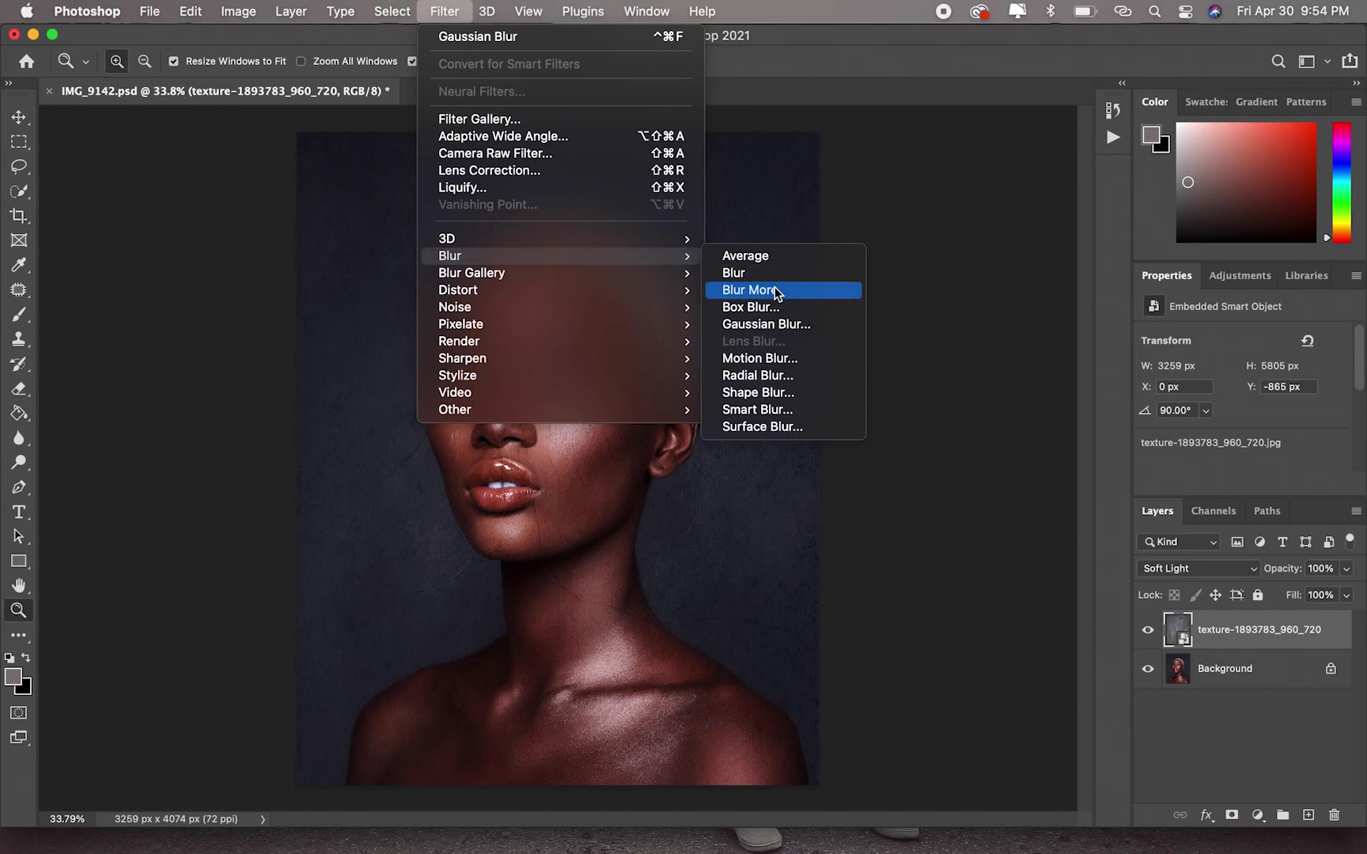
click(774, 327)
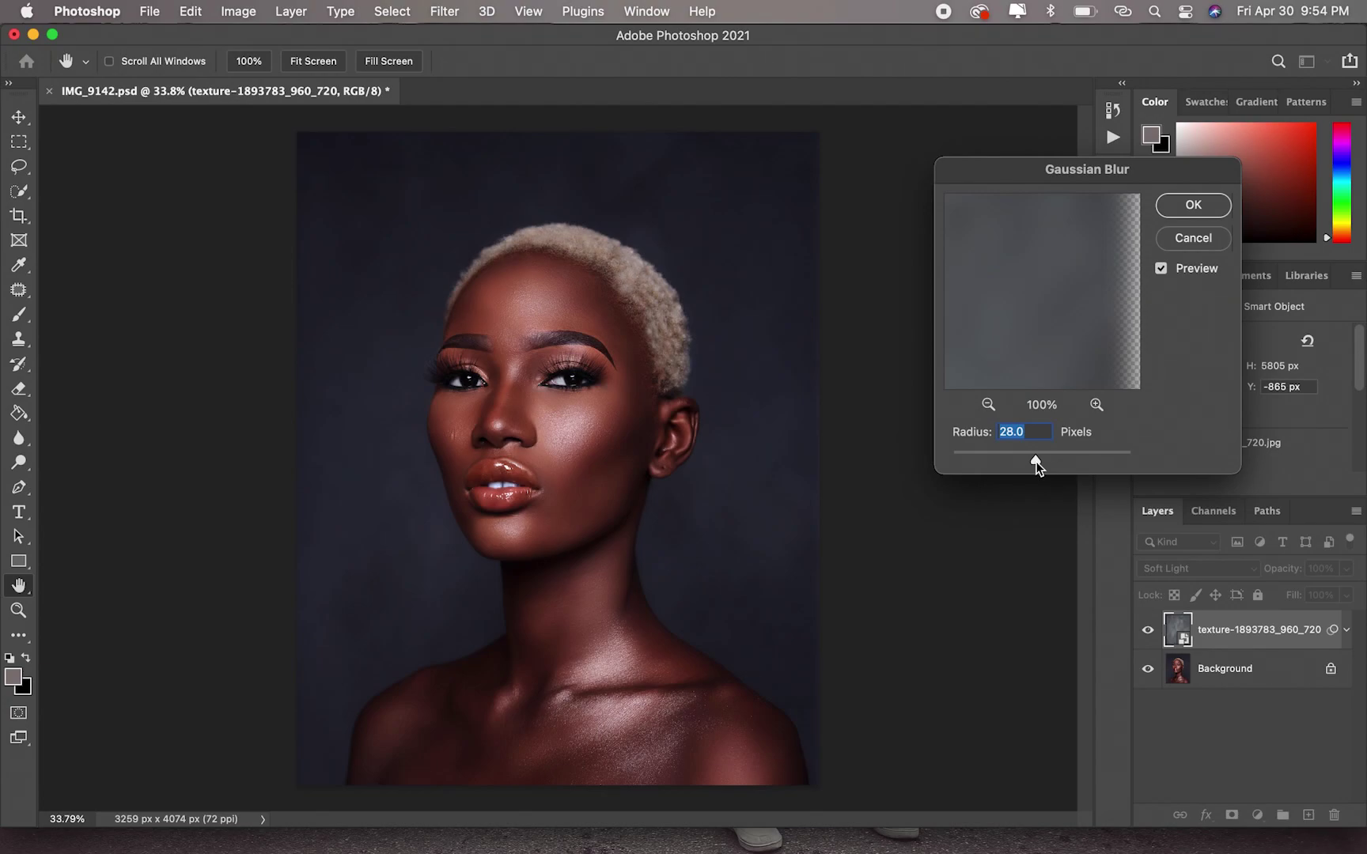
drag(1036, 461, 1022, 463)
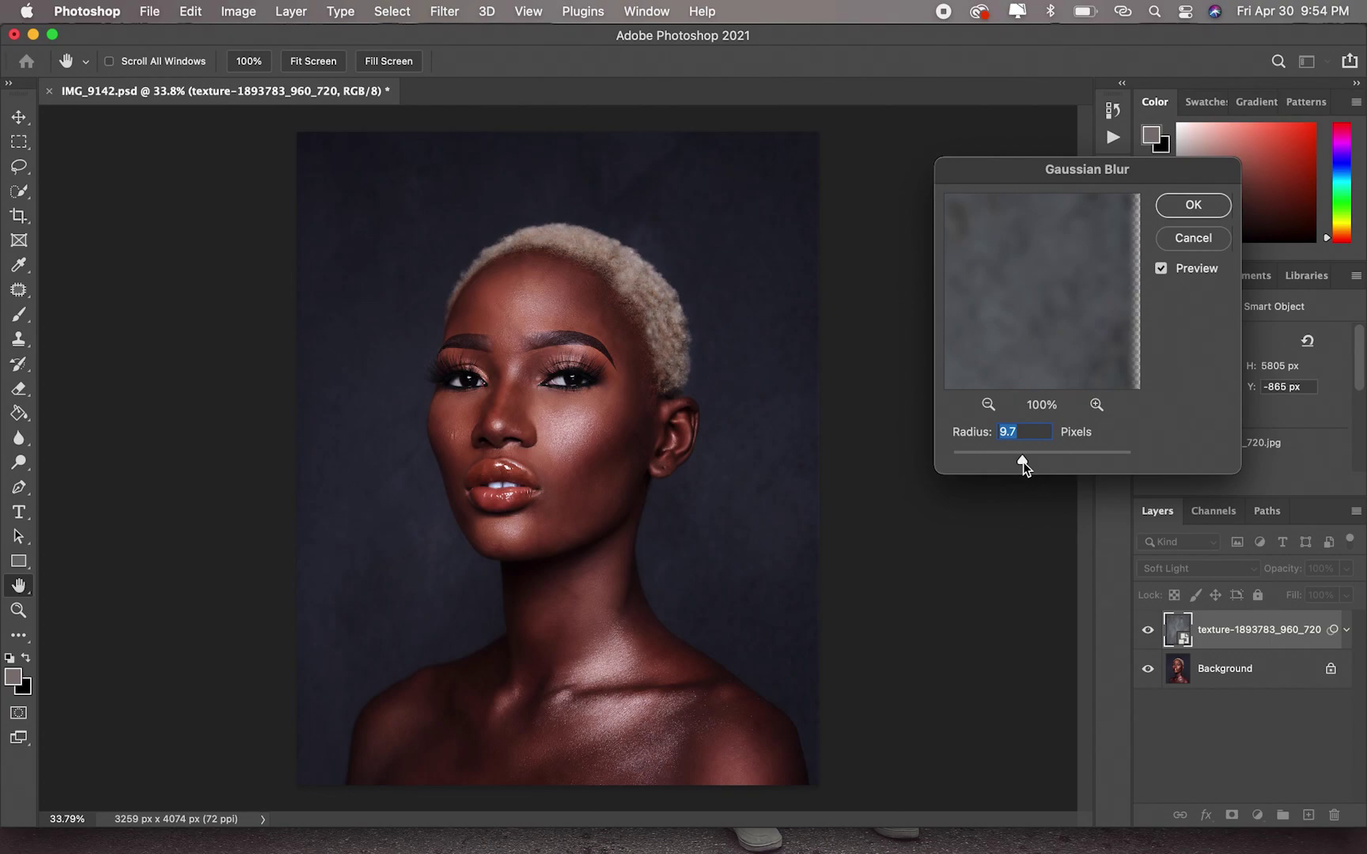
drag(1023, 463, 1025, 464)
drag(1024, 461, 1029, 461)
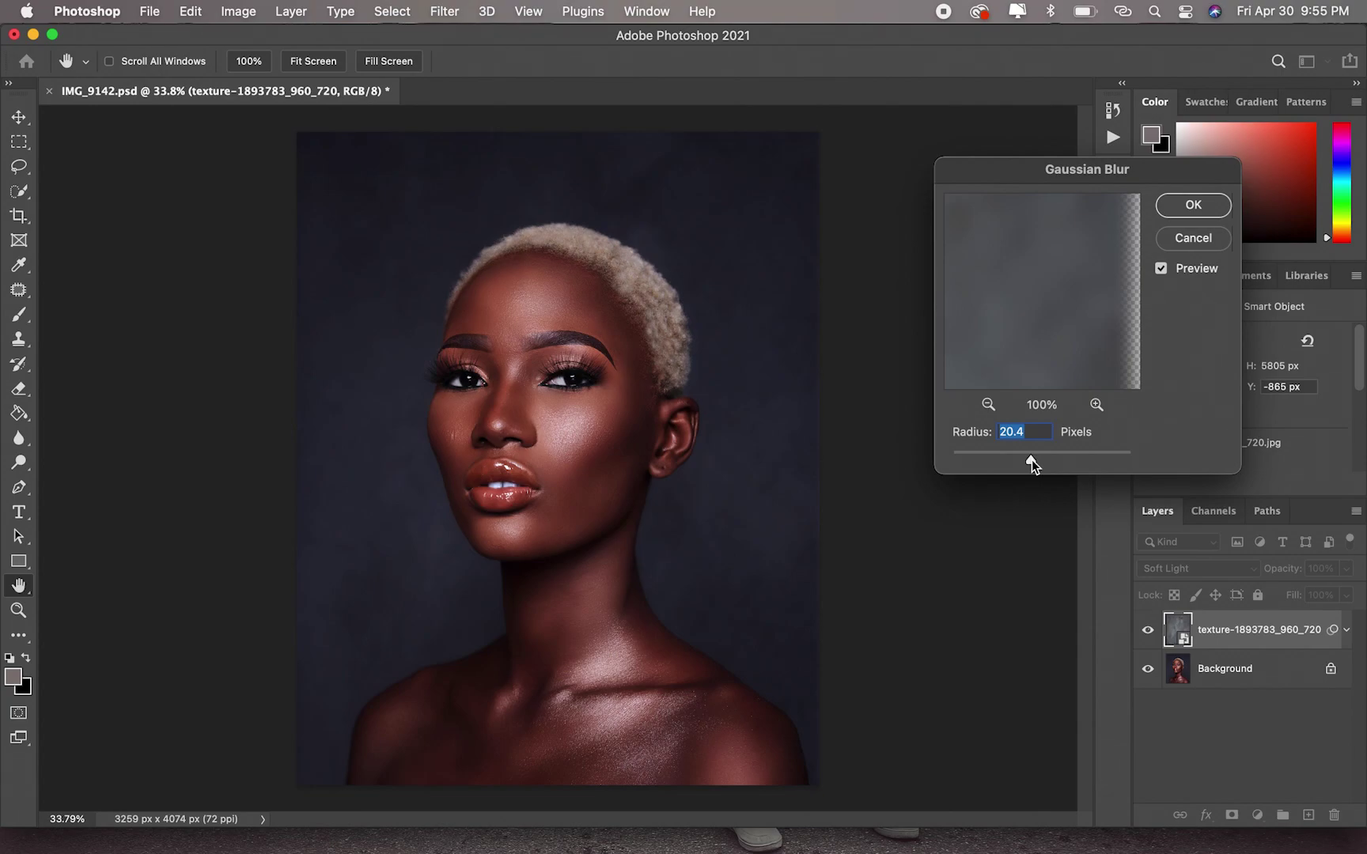
click(1222, 212)
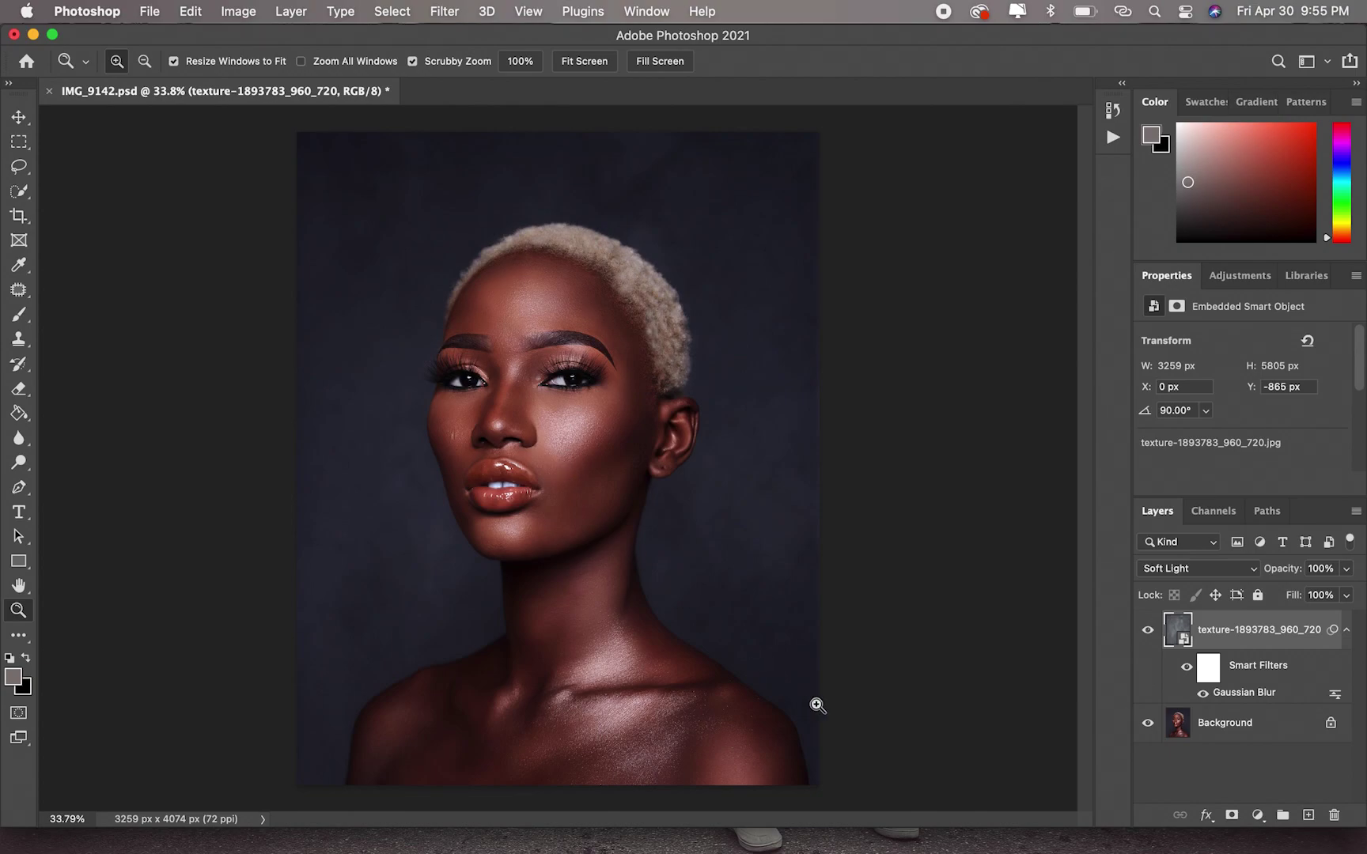
click(1149, 633)
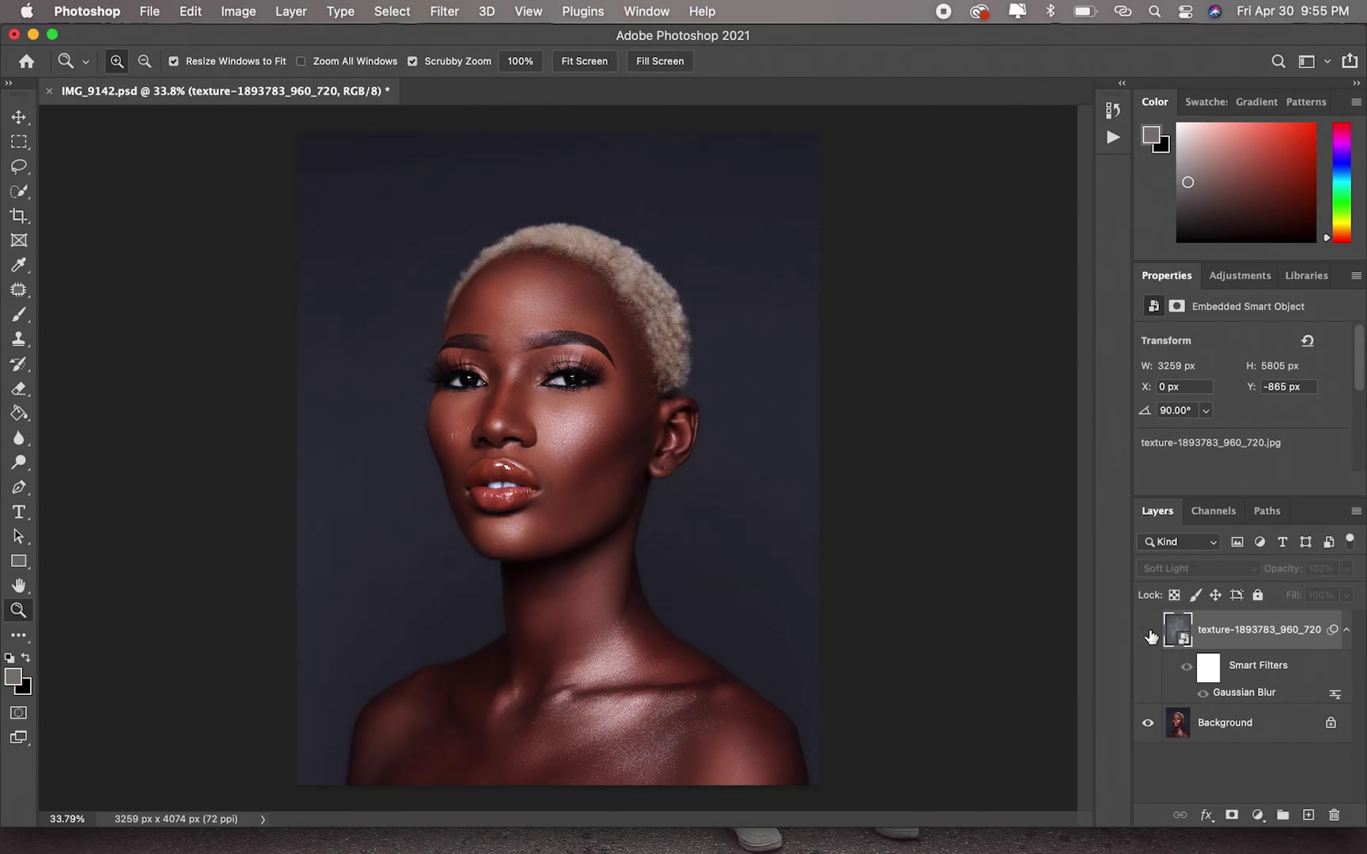
click(1148, 633)
click(1148, 633)
click(1148, 633)
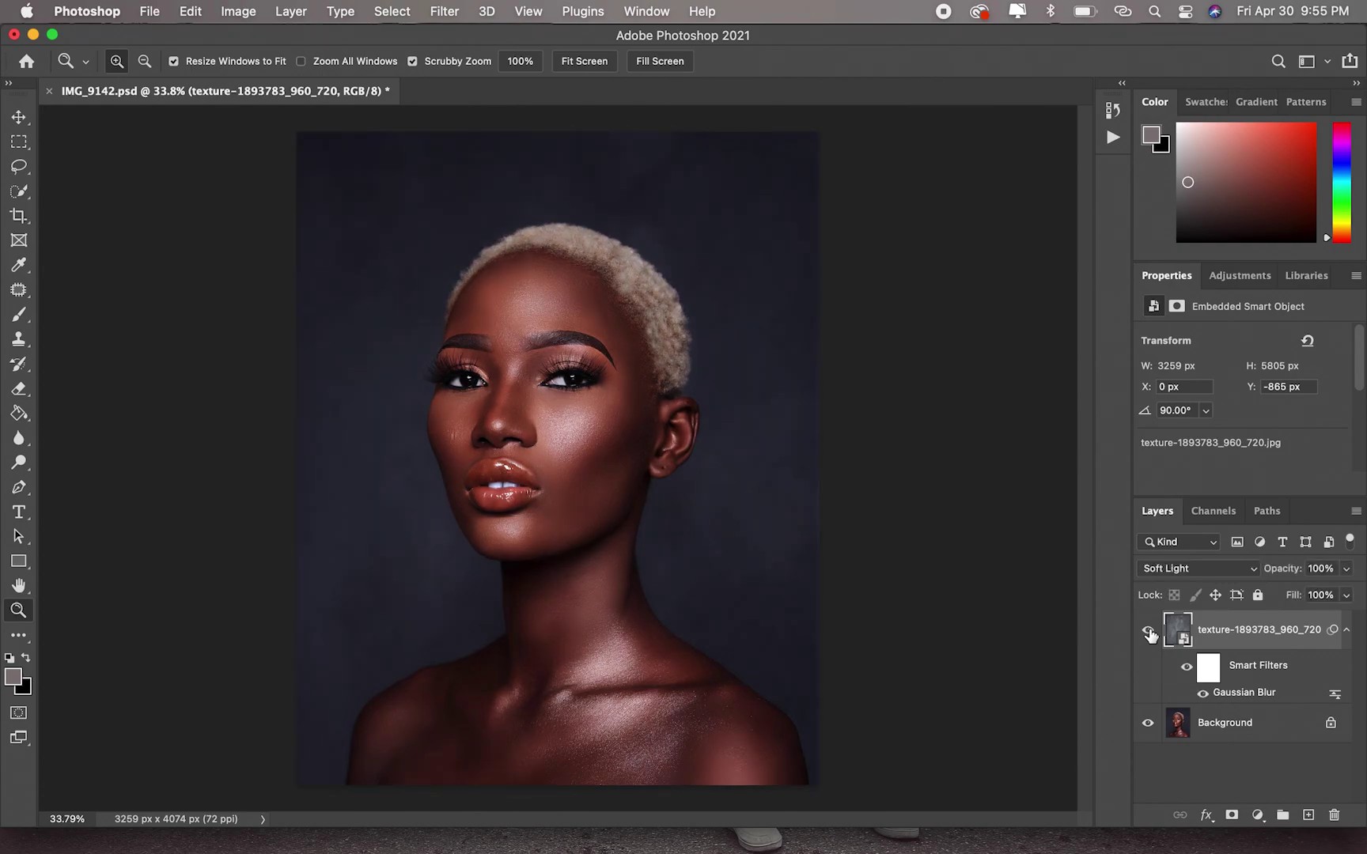
Add a white layer mask to the texture layer and pick the Brush tool.
click(1231, 815)
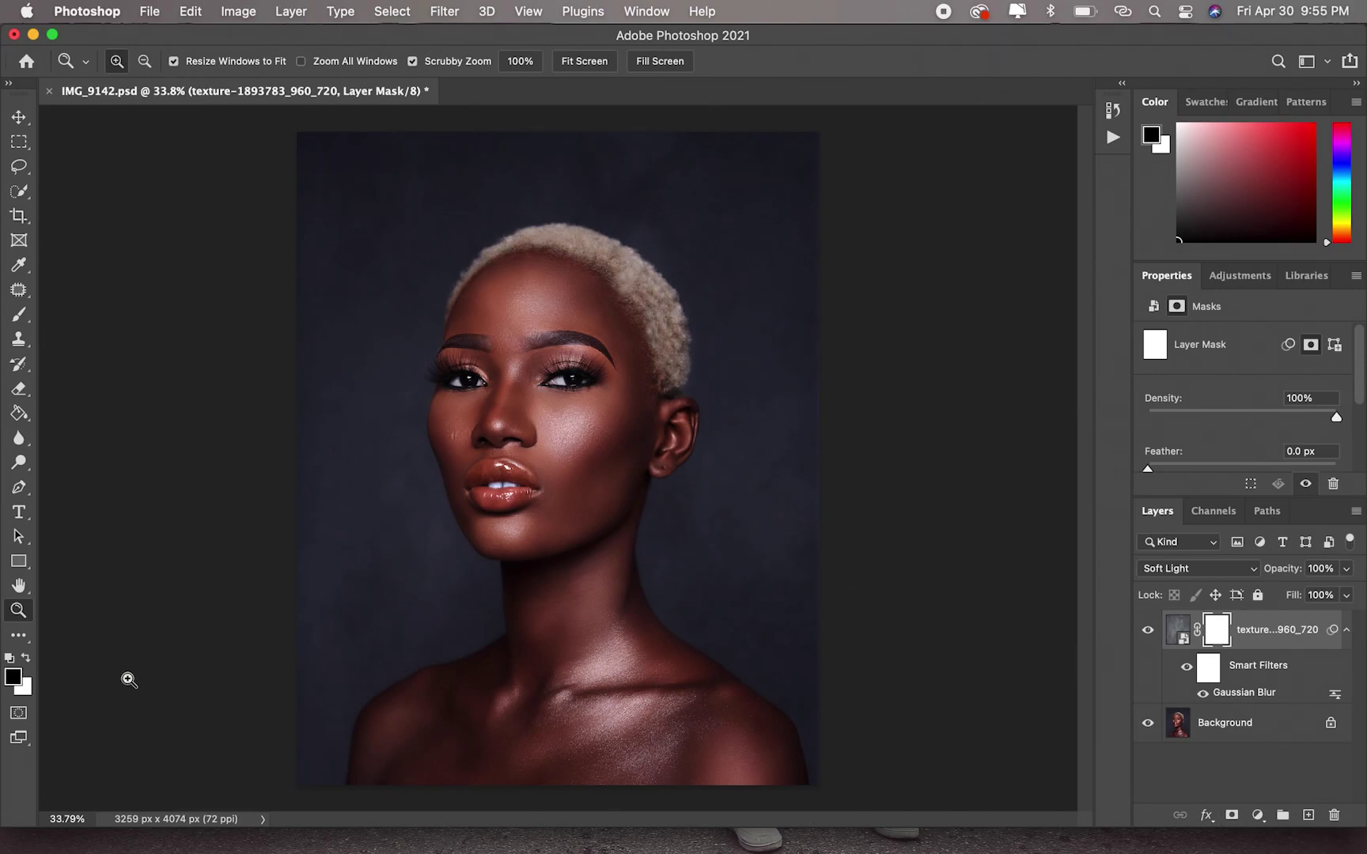
click(19, 318)
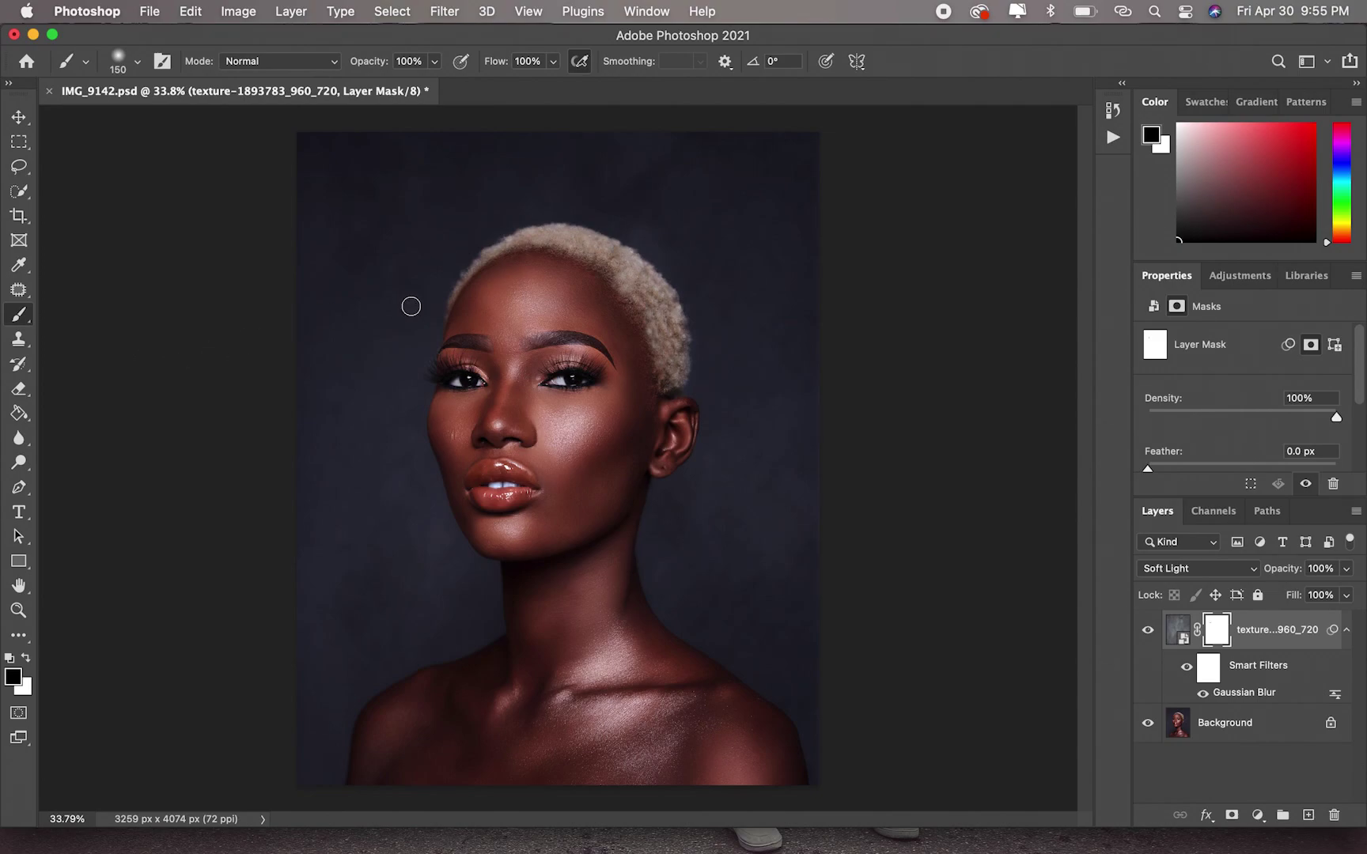
Set the brush to a soft round 492 px tip at 0% hardness.
right_click(434, 379)
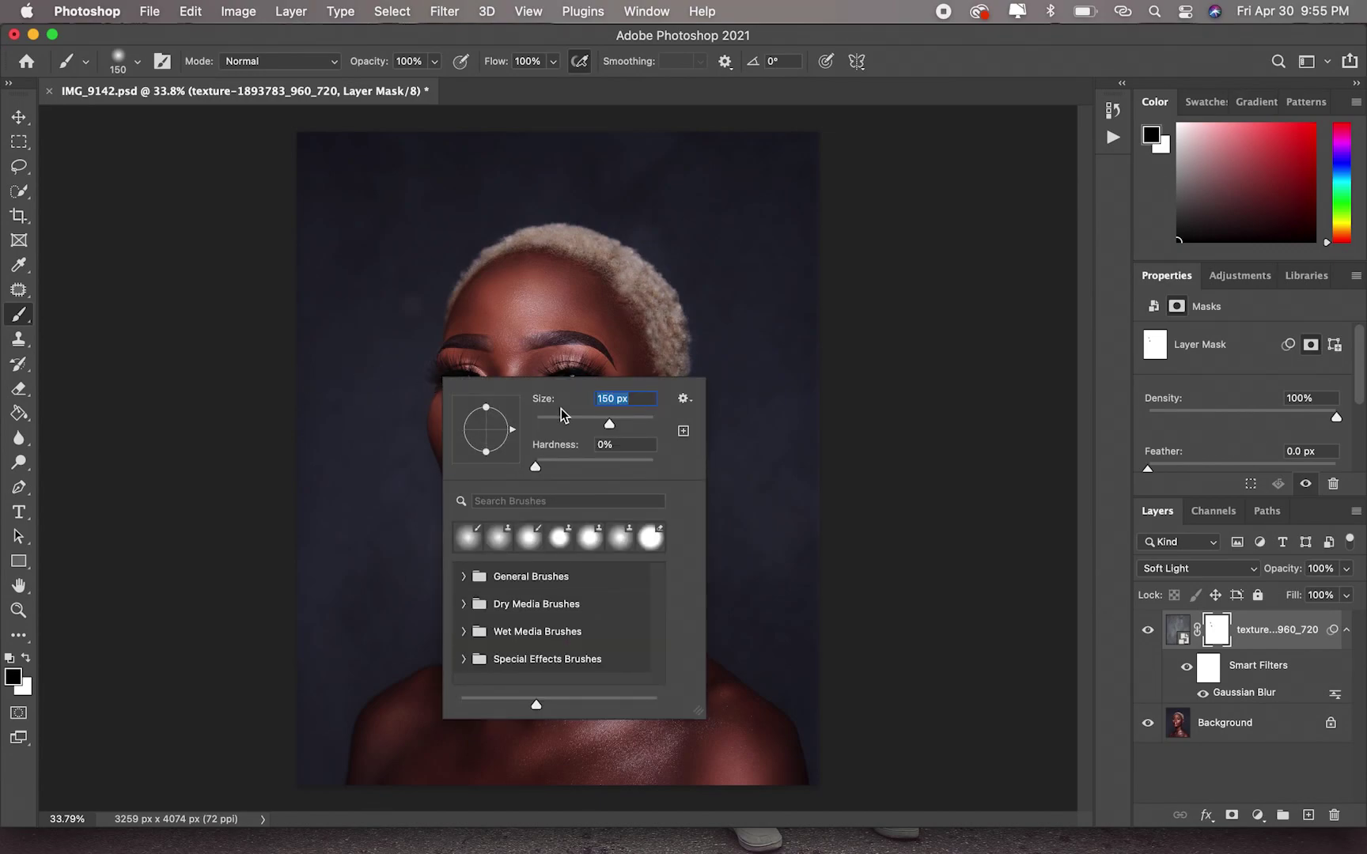
drag(623, 424, 637, 424)
drag(639, 421, 646, 423)
drag(641, 424, 644, 426)
drag(638, 428, 642, 426)
click(27, 661)
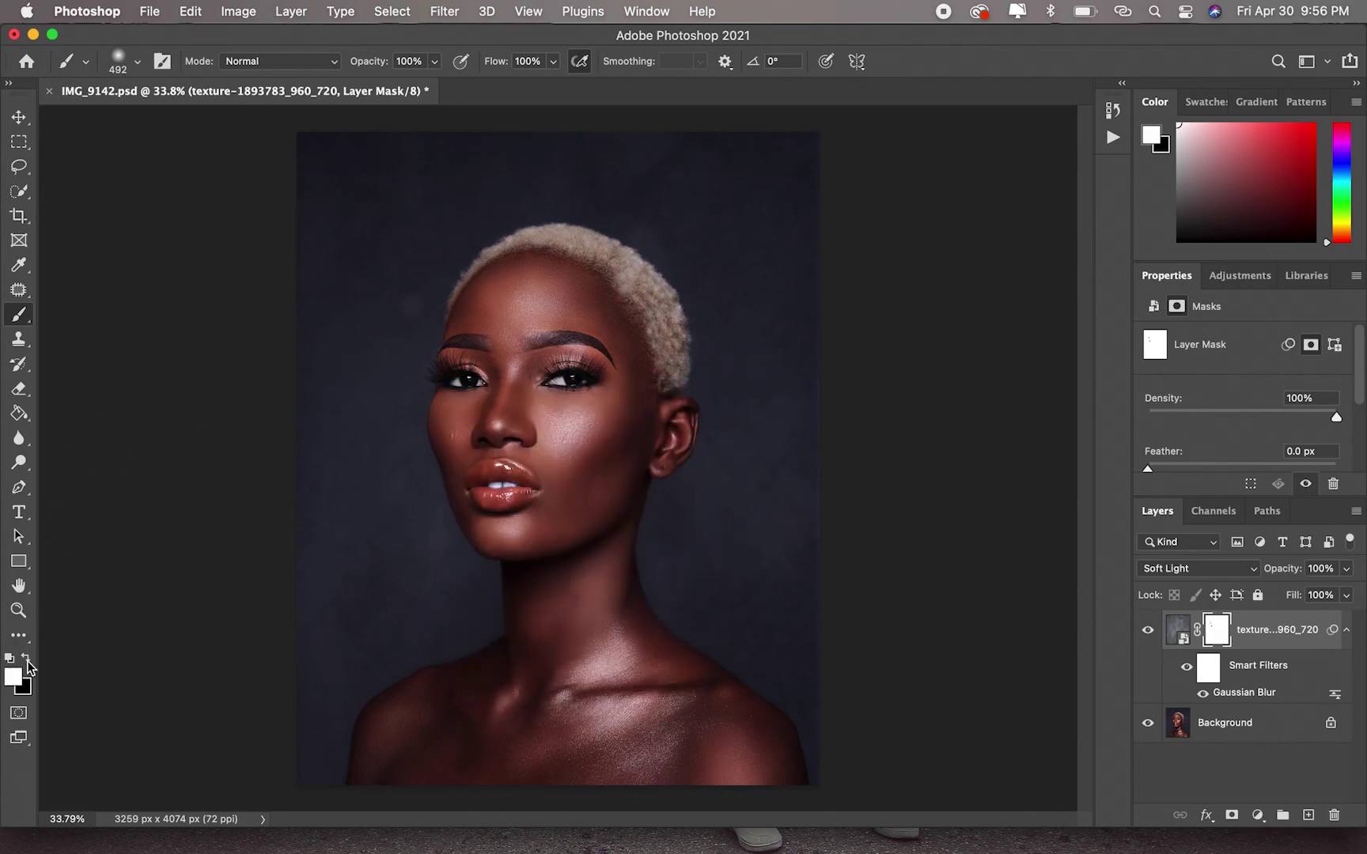
Paint black on the mask over the woman's cheek, temple and hairline to remove the texture.
click(27, 662)
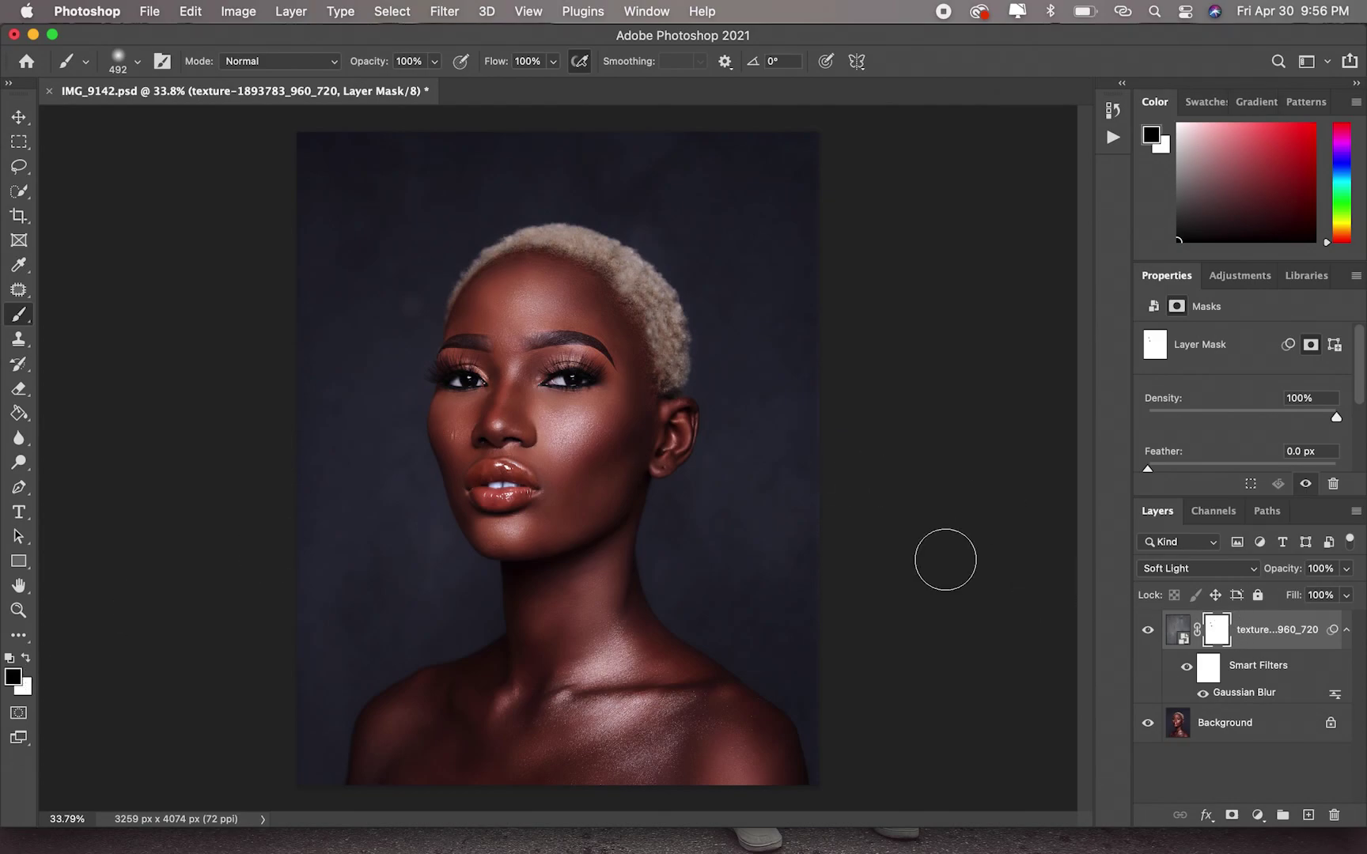
mouse_move(606, 501)
mouse_down()
mouse_move(592, 449)
mouse_move(582, 384)
mouse_up()
mouse_move(579, 400)
mouse_down()
mouse_move(624, 356)
mouse_move(621, 402)
mouse_move(589, 379)
mouse_move(589, 472)
mouse_move(623, 447)
mouse_up()
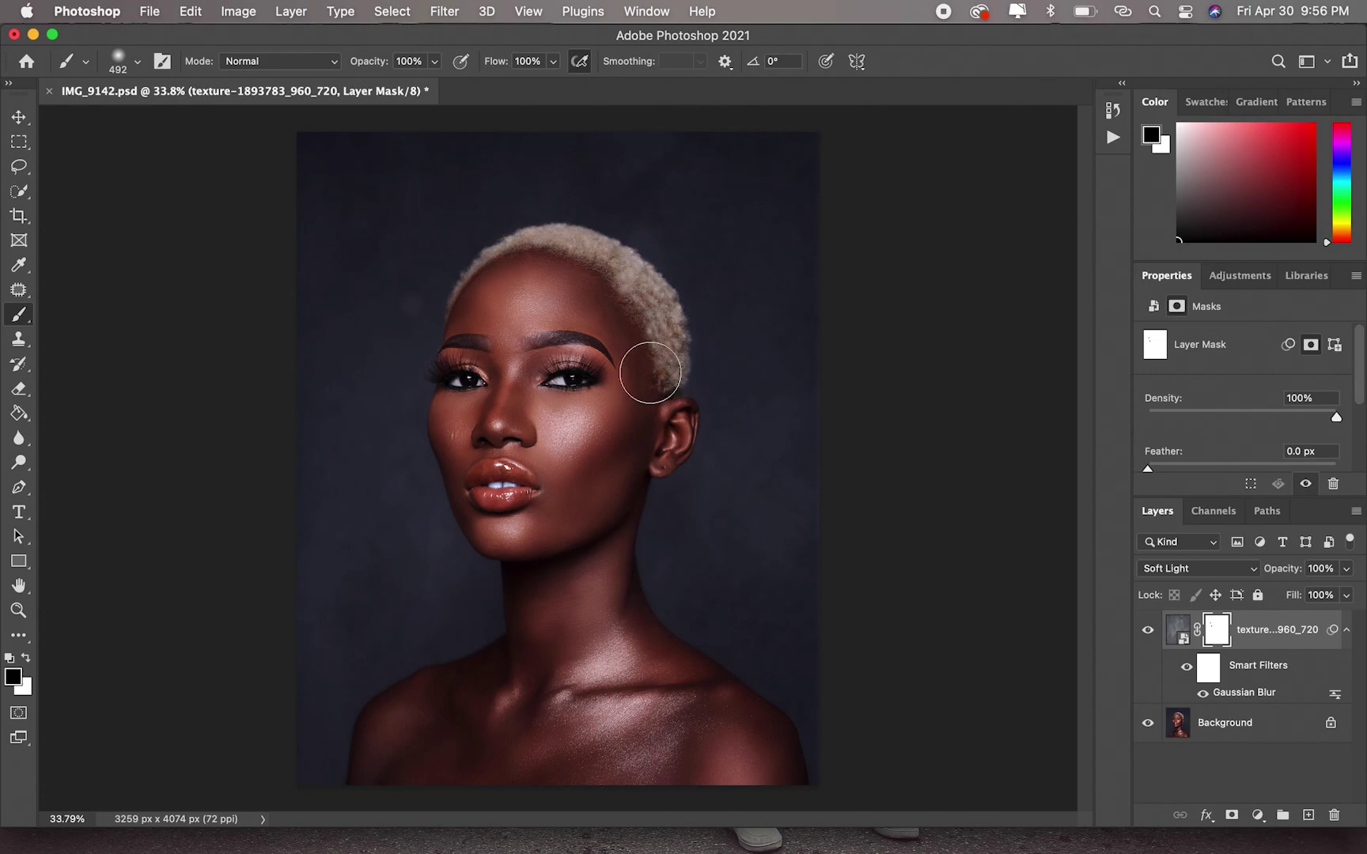
click(640, 311)
mouse_move(644, 345)
mouse_down()
mouse_move(623, 306)
mouse_move(652, 331)
mouse_move(611, 281)
mouse_move(536, 258)
mouse_move(483, 305)
mouse_move(461, 374)
mouse_move(469, 390)
mouse_move(521, 317)
mouse_move(528, 380)
mouse_move(563, 326)
mouse_move(594, 374)
mouse_move(616, 348)
mouse_move(590, 505)
mouse_move(583, 382)
mouse_move(580, 472)
mouse_move(554, 392)
mouse_move(556, 466)
mouse_move(506, 372)
mouse_move(514, 436)
mouse_move(484, 387)
mouse_move(474, 435)
mouse_move(464, 397)
mouse_move(472, 440)
mouse_move(506, 527)
mouse_move(544, 500)
mouse_move(545, 648)
mouse_move(567, 654)
mouse_move(582, 580)
mouse_move(624, 702)
mouse_move(609, 599)
mouse_move(672, 683)
mouse_move(728, 730)
mouse_move(692, 684)
mouse_move(766, 766)
mouse_move(666, 735)
mouse_move(614, 650)
mouse_move(640, 739)
mouse_move(665, 745)
mouse_move(614, 706)
mouse_move(564, 779)
mouse_move(558, 642)
mouse_move(573, 677)
mouse_move(519, 763)
mouse_move(543, 720)
mouse_move(479, 762)
mouse_move(508, 721)
mouse_move(405, 777)
mouse_move(472, 730)
mouse_move(378, 803)
mouse_move(396, 726)
mouse_move(388, 745)
mouse_move(427, 714)
mouse_move(406, 720)
mouse_move(522, 662)
mouse_move(540, 622)
mouse_move(543, 513)
mouse_move(605, 434)
mouse_move(631, 545)
mouse_up()
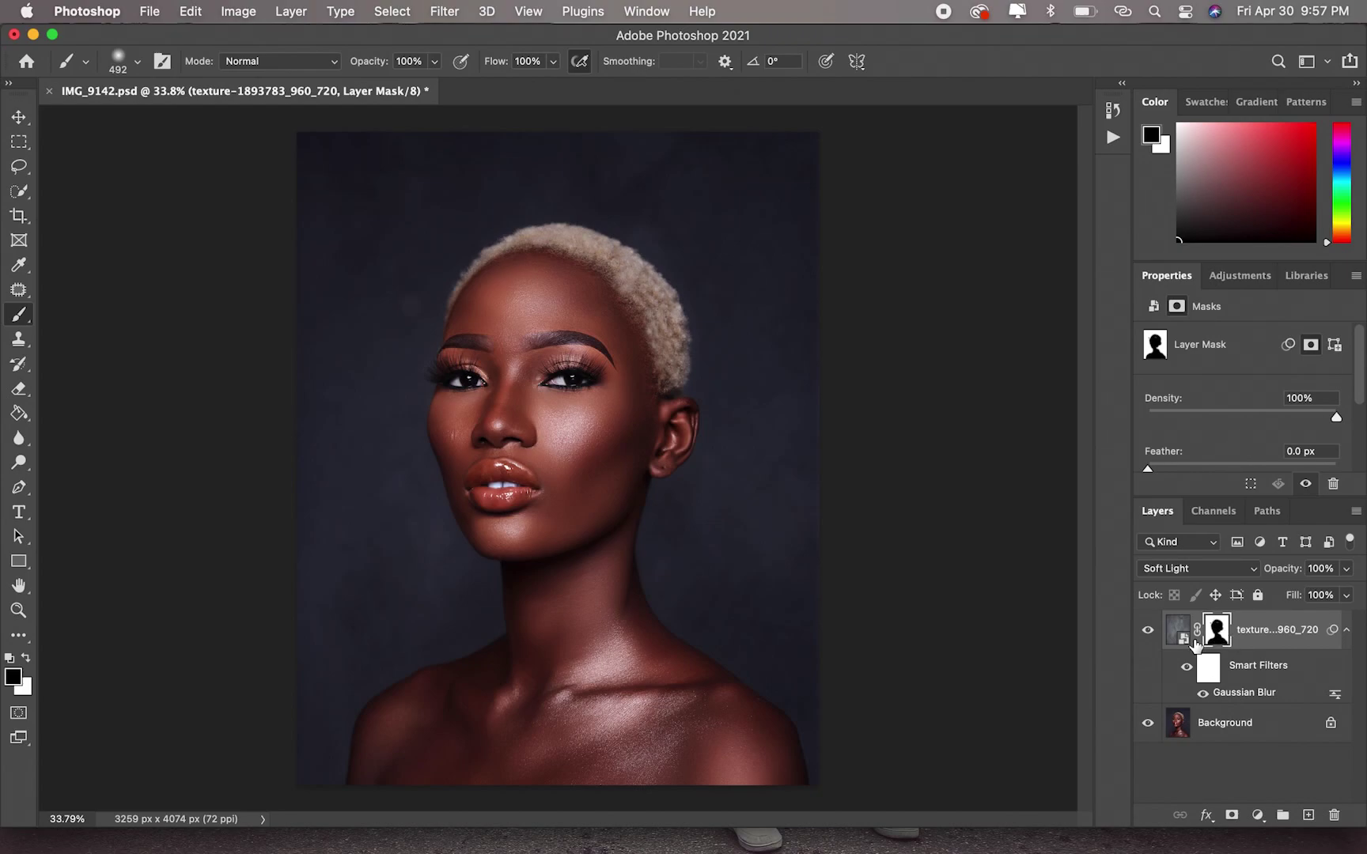
click(1318, 571)
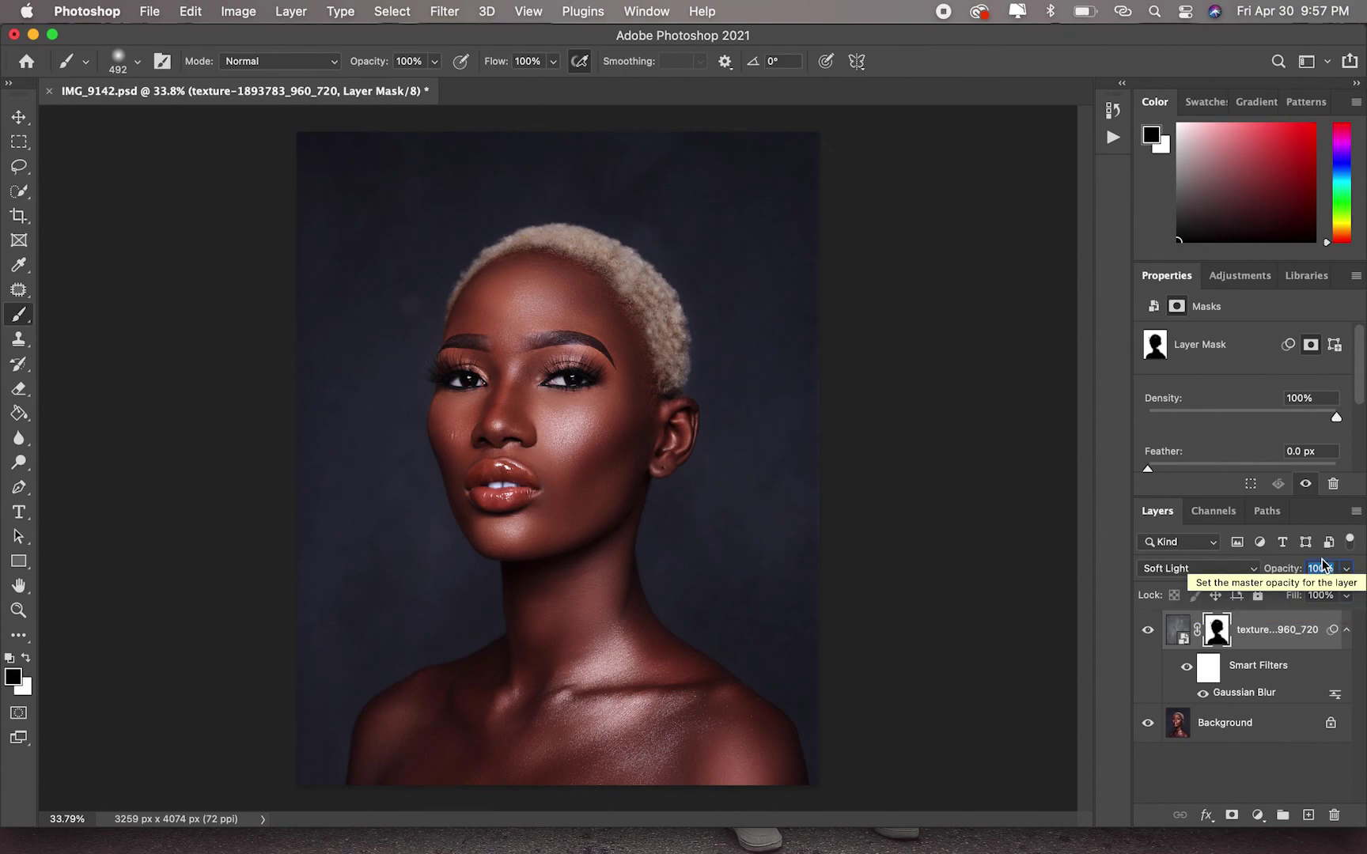
Try opacity values 0%, 60% and 750%, accept the 100% clamp, then hide the layer.
click(1319, 568)
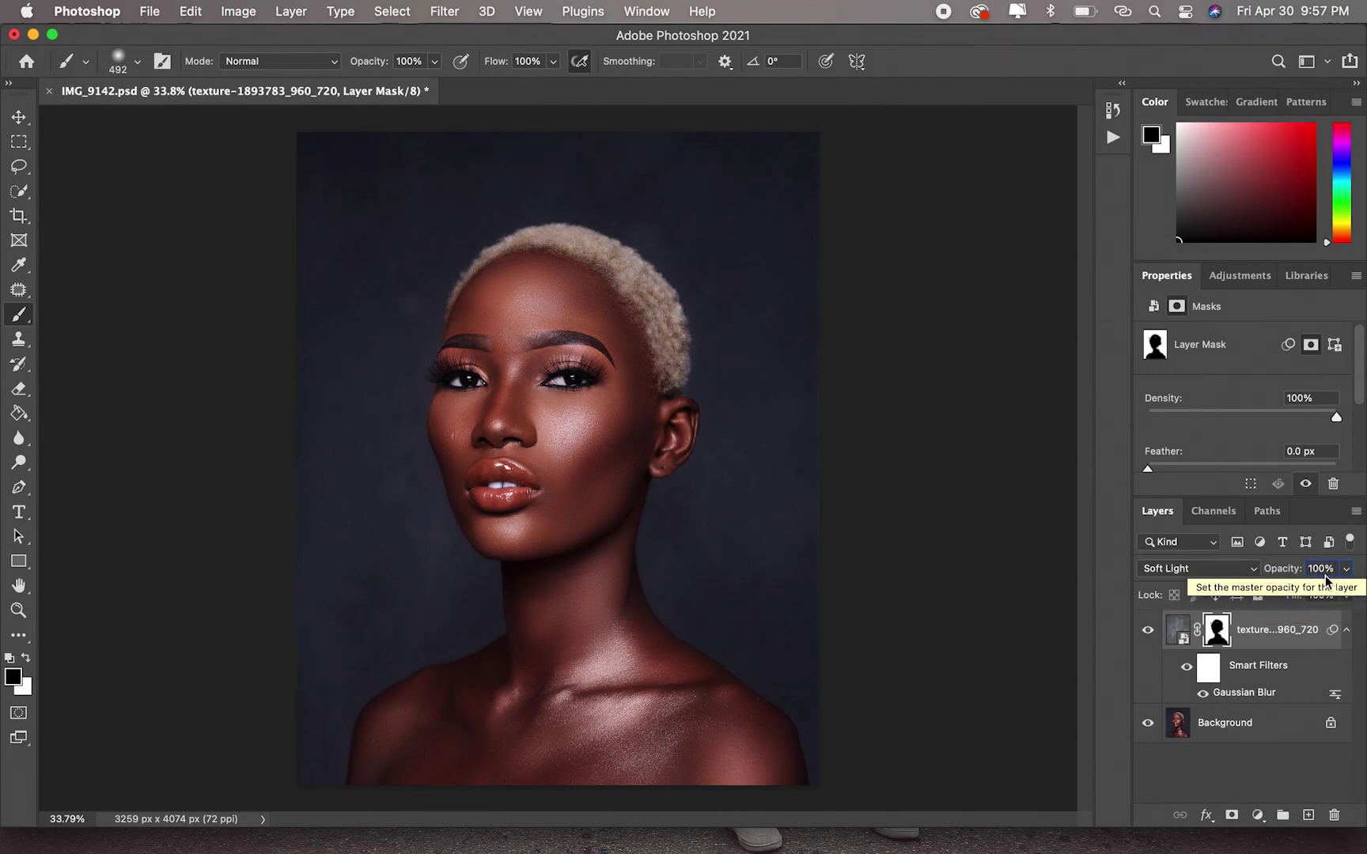
key(BackSpace)
key(BackSpace)
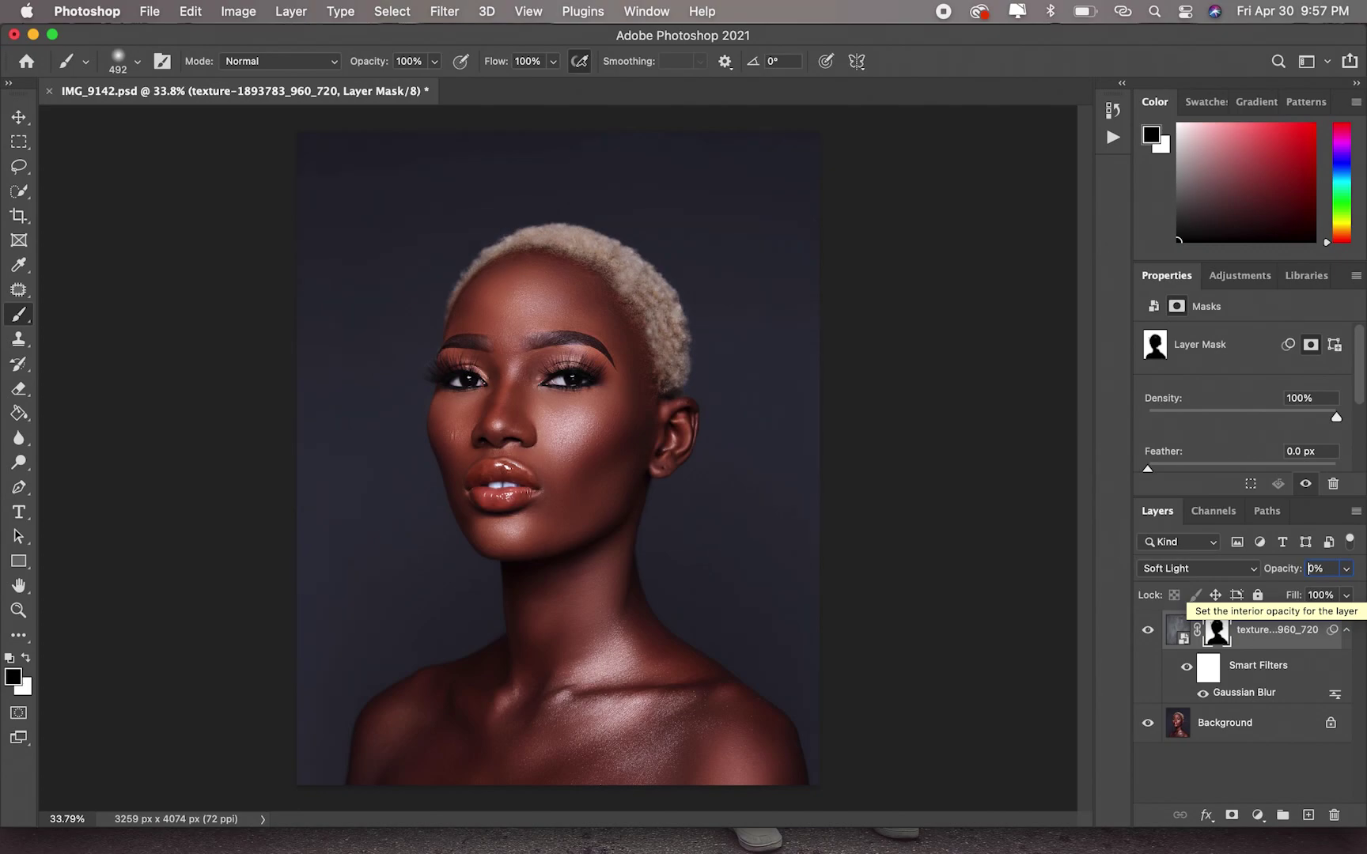
text(6)
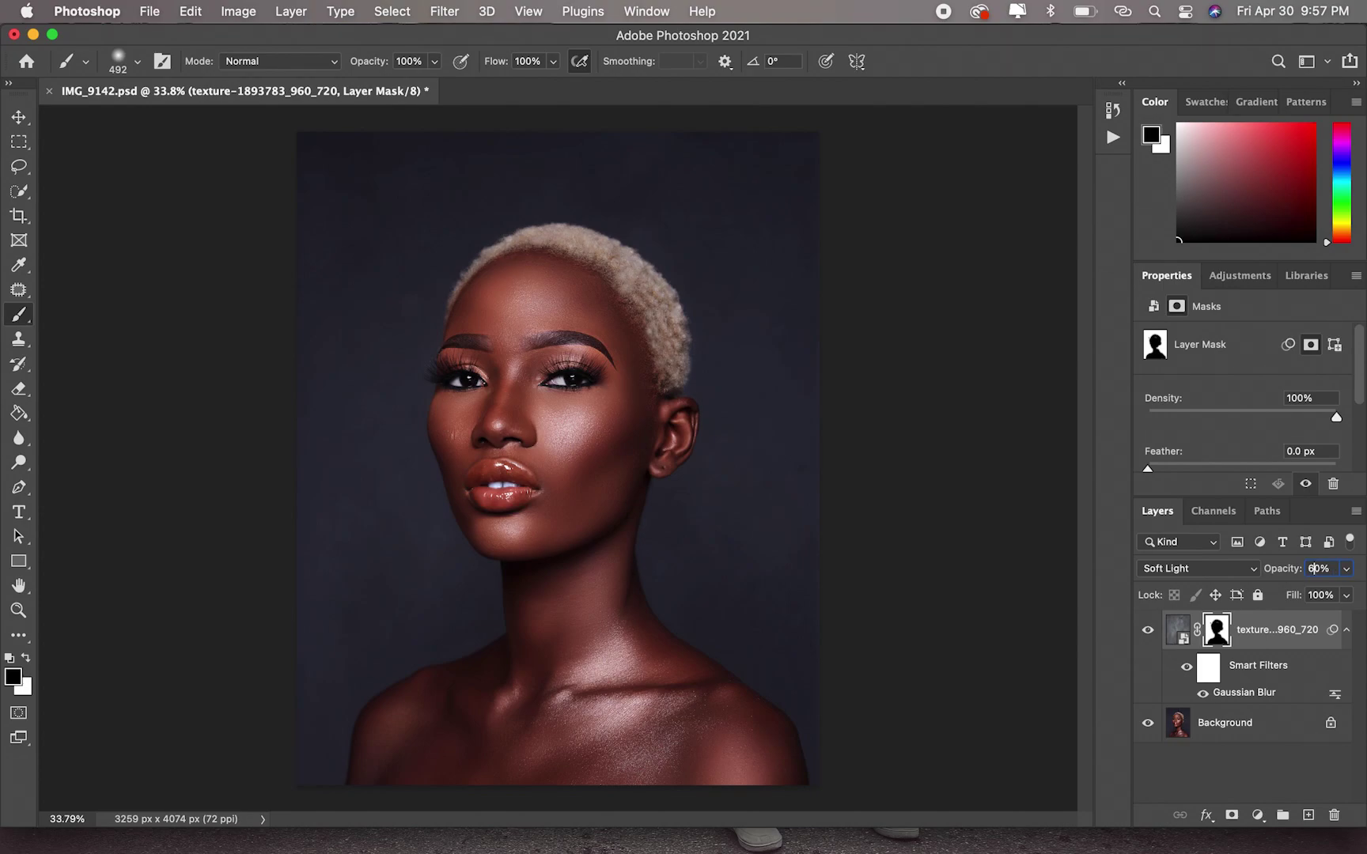
key(BackSpace)
text(75)
key(Return)
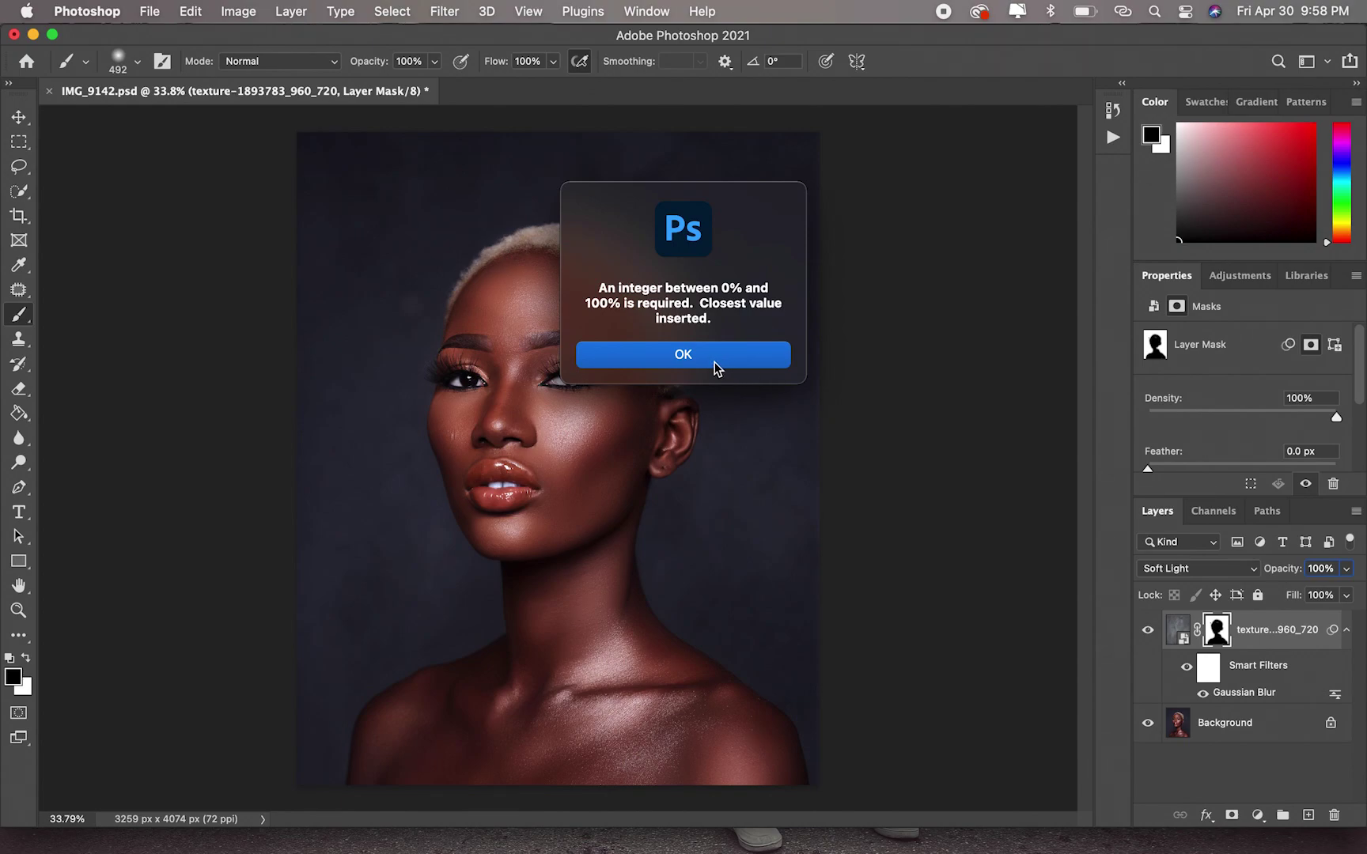
click(715, 368)
click(1147, 633)
Toggle the texture layer's visibility to compare, ending with the texture visible.
click(1148, 632)
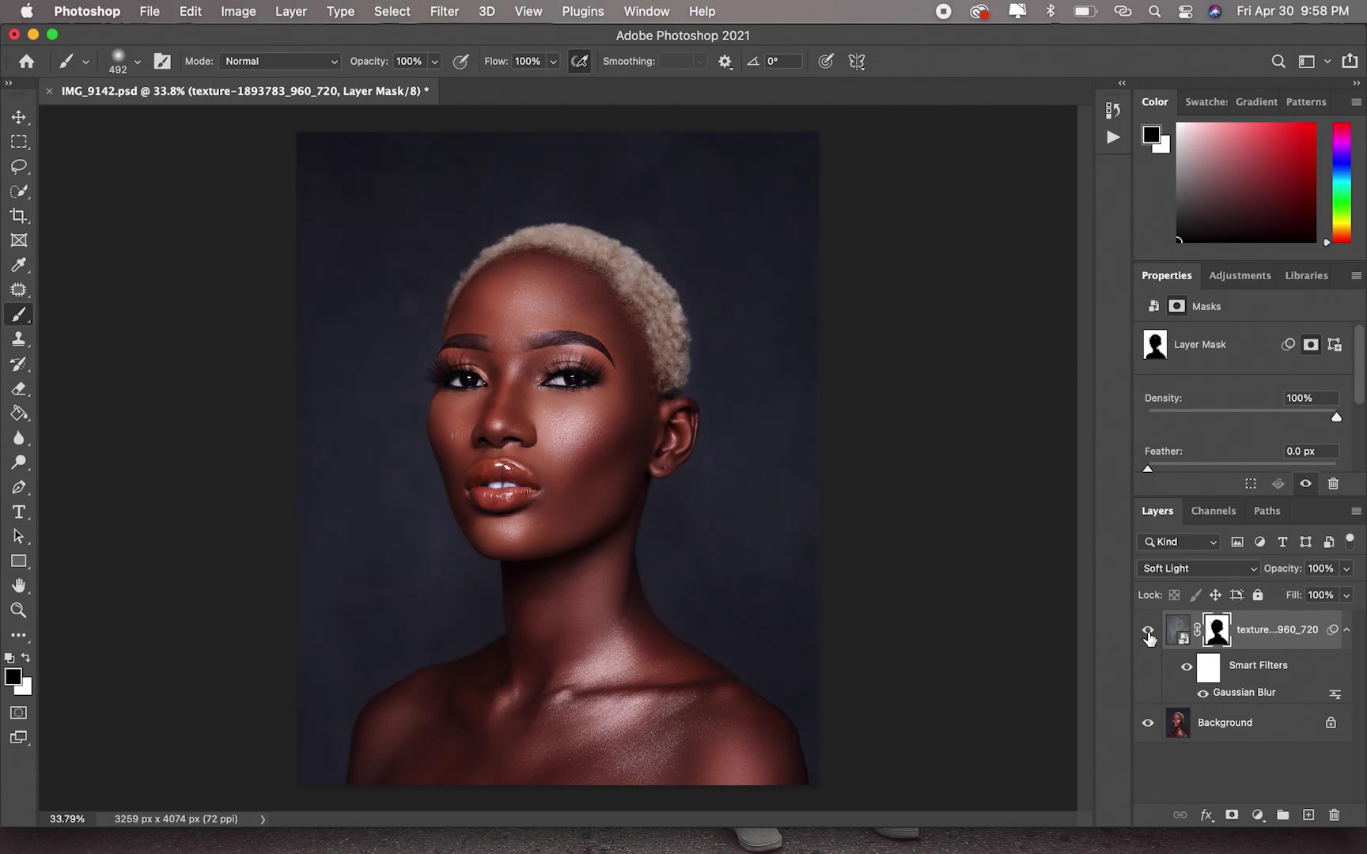
click(1147, 633)
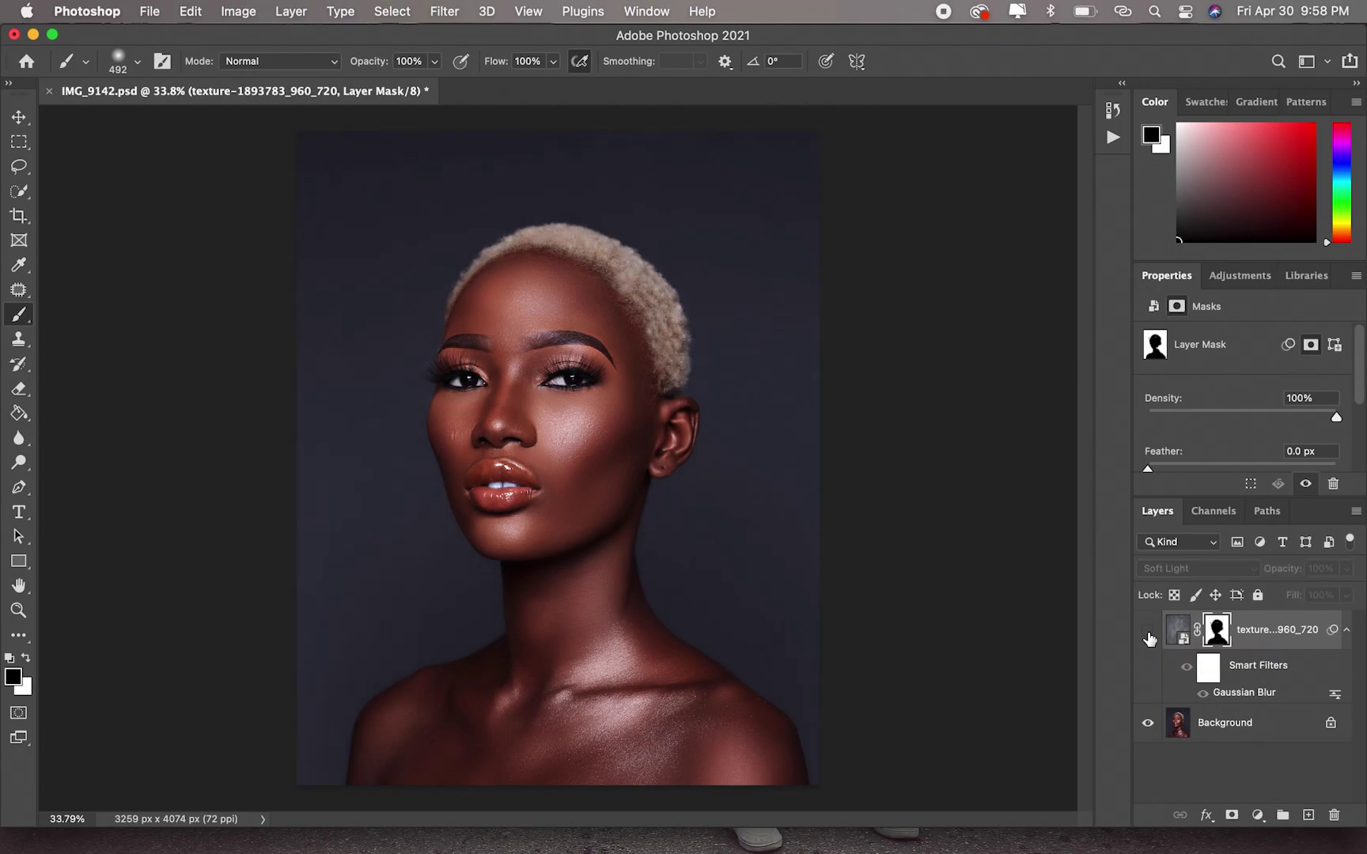
click(1148, 633)
click(1148, 633)
click(1148, 633)
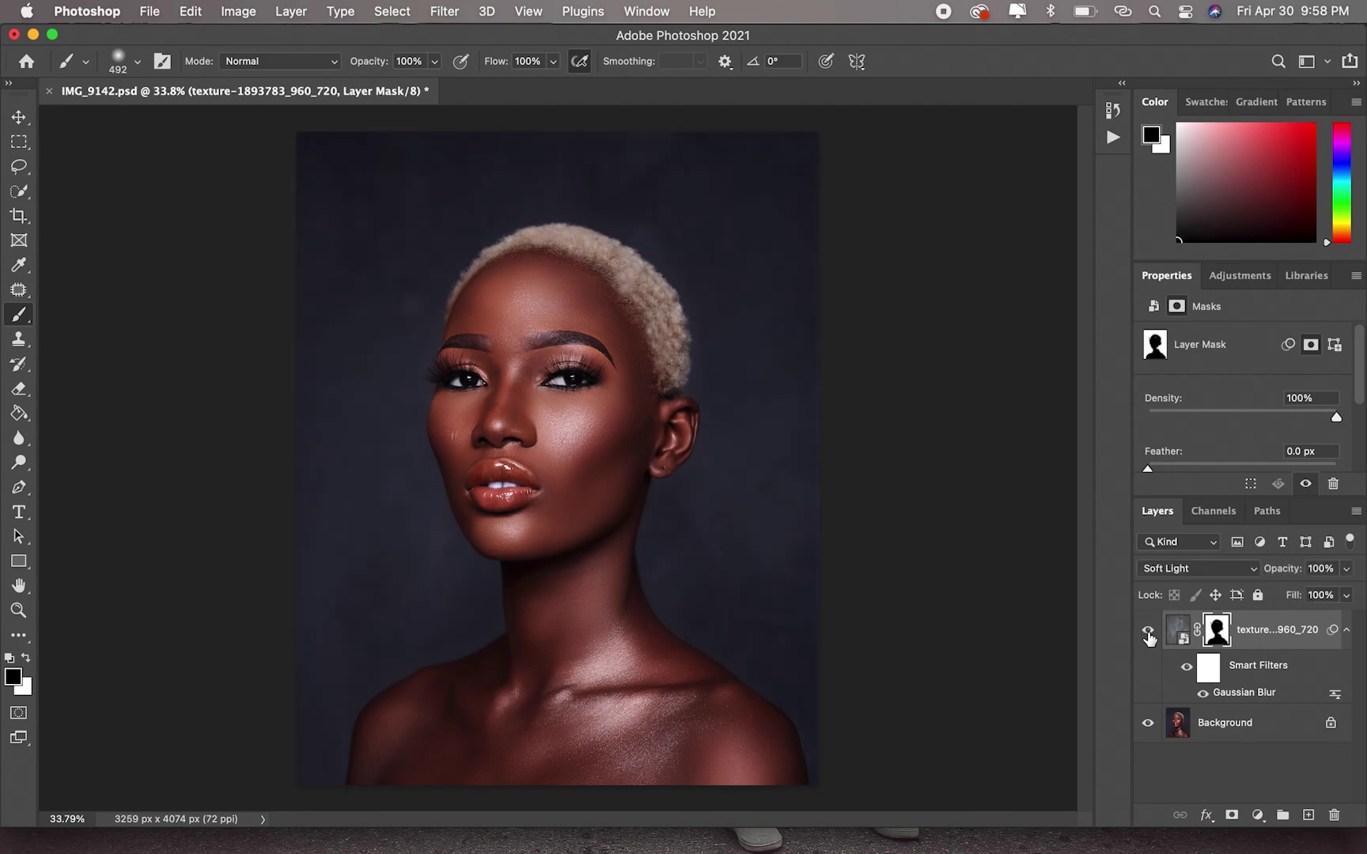